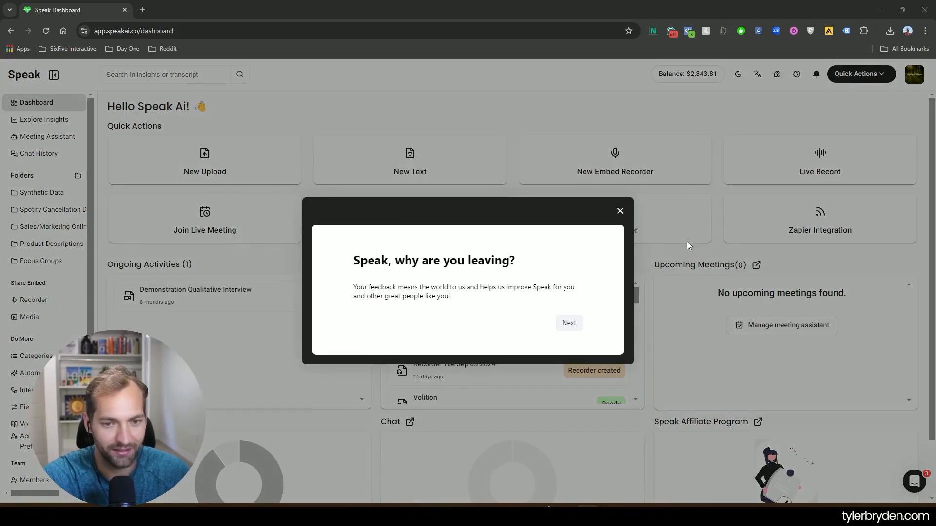
Dismiss the feedback survey and open the Amazon Reviews folder.
{"action": "left_click", "coordinate": [620, 211]}
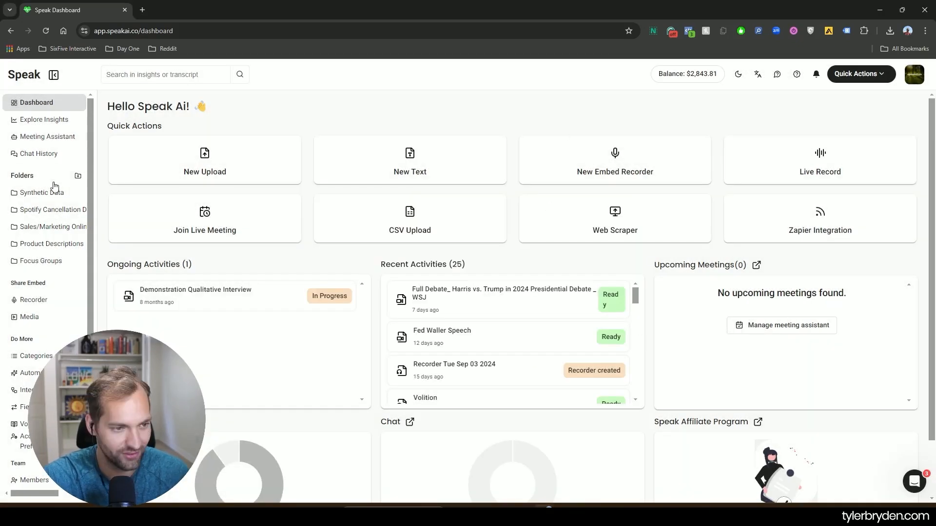
{"action": "left_click", "coordinate": [25, 176]}
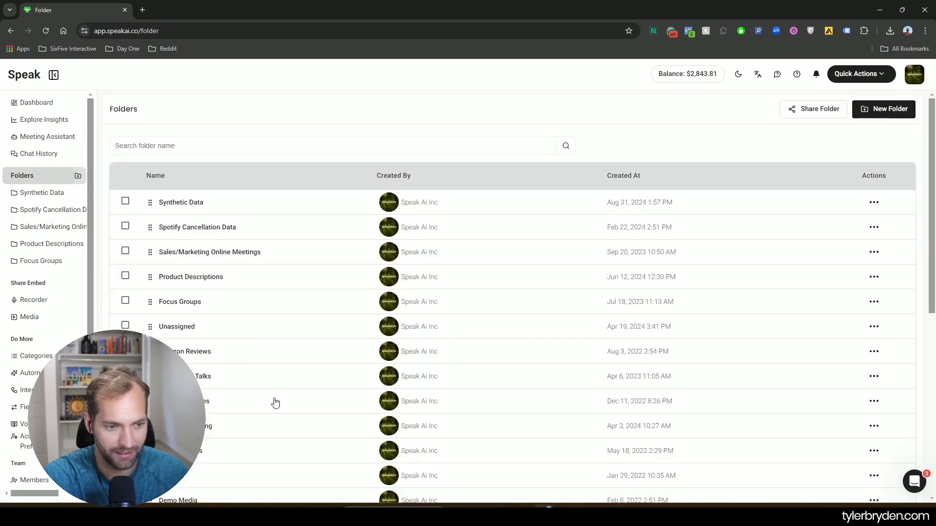
{"action": "left_click", "coordinate": [223, 352]}
{"action": "left_click", "coordinate": [381, 229]}
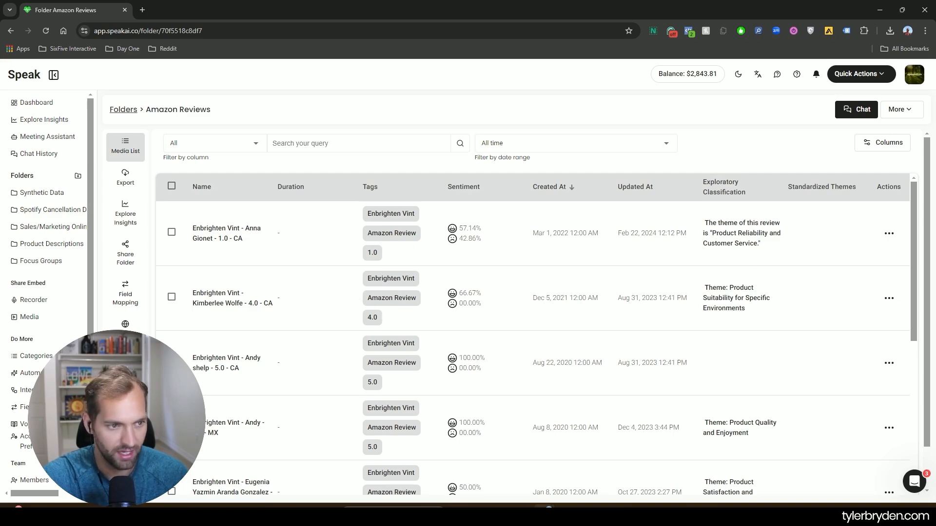
Generate the Explore Insights field analysis for Exploratory Classification and examine its chart and values table.
{"action": "left_click", "coordinate": [45, 121]}
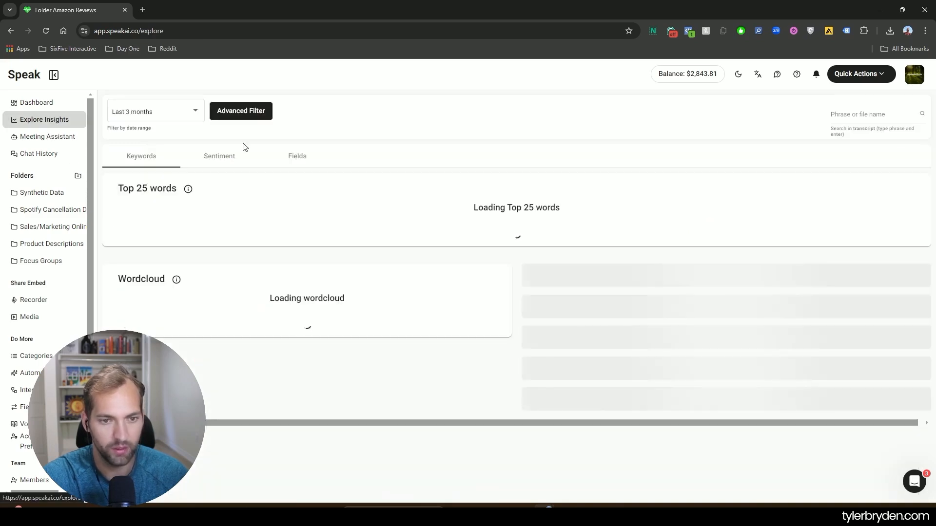
{"action": "scroll", "coordinate": [351, 312], "scroll_direction": "down", "scroll_amount": 3}
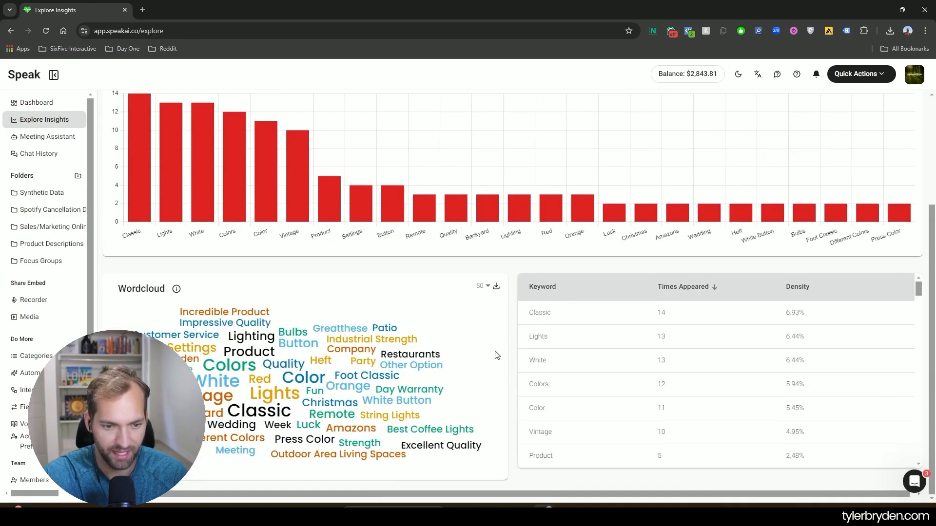
{"action": "scroll", "coordinate": [462, 283], "scroll_direction": "up", "scroll_amount": 3}
{"action": "left_click", "coordinate": [292, 184]}
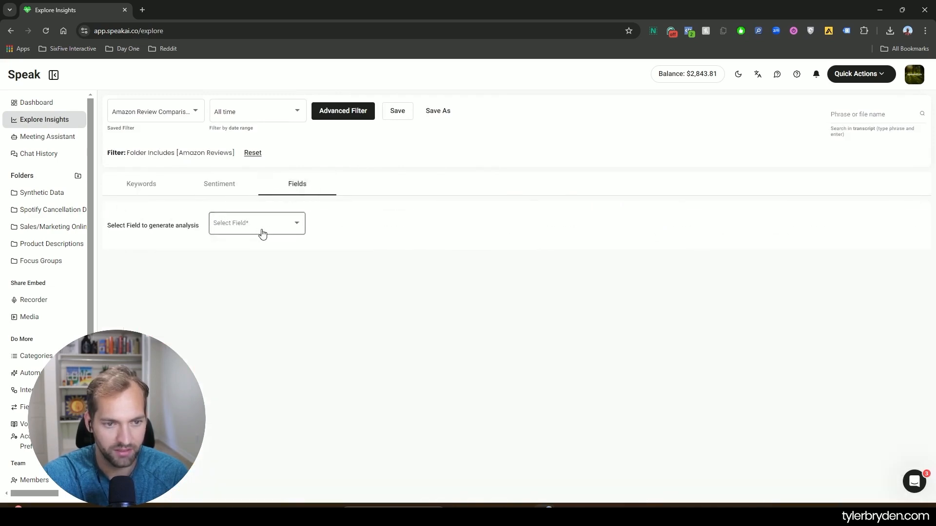
{"action": "left_click", "coordinate": [247, 224]}
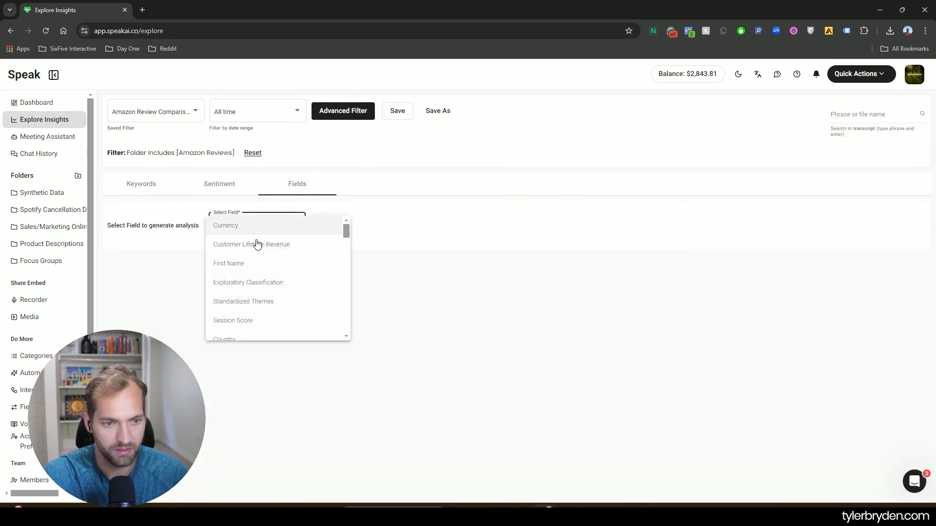
{"action": "left_click", "coordinate": [302, 289]}
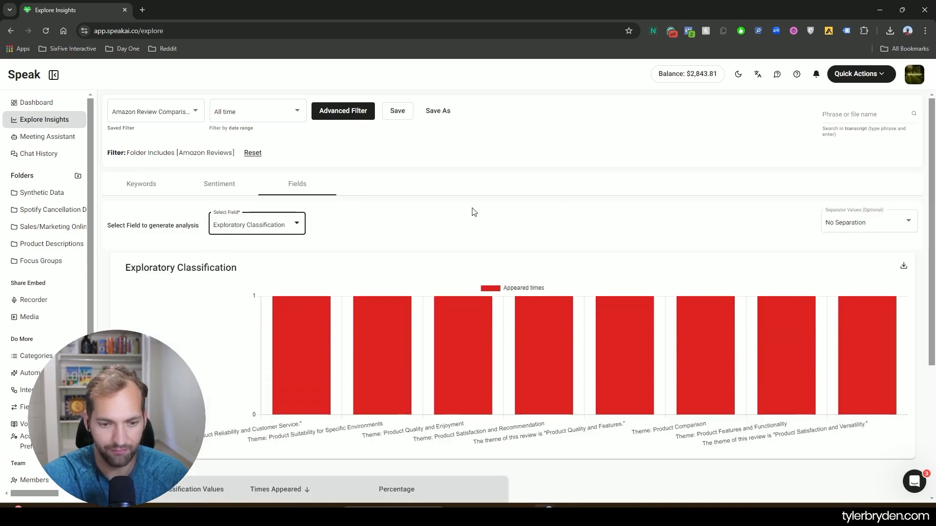
{"action": "scroll", "coordinate": [482, 224], "scroll_direction": "down", "scroll_amount": 4}
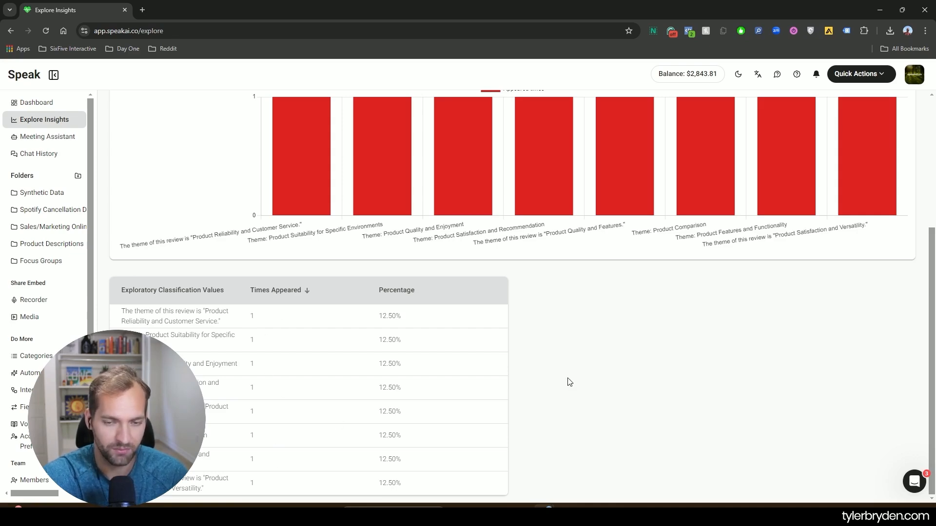
{"action": "scroll", "coordinate": [564, 376], "scroll_direction": "up", "scroll_amount": 4}
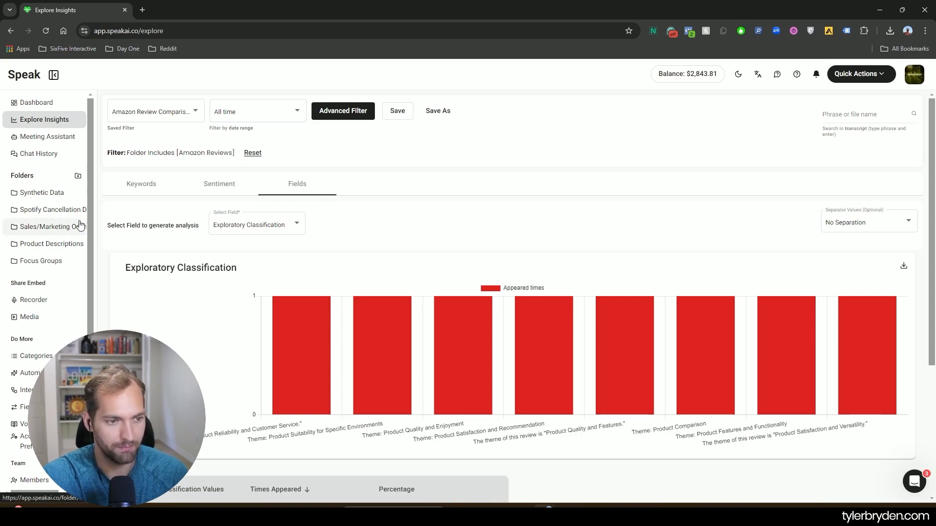
Reopen the Amazon Reviews folder and select all of its media files.
{"action": "left_click", "coordinate": [24, 176]}
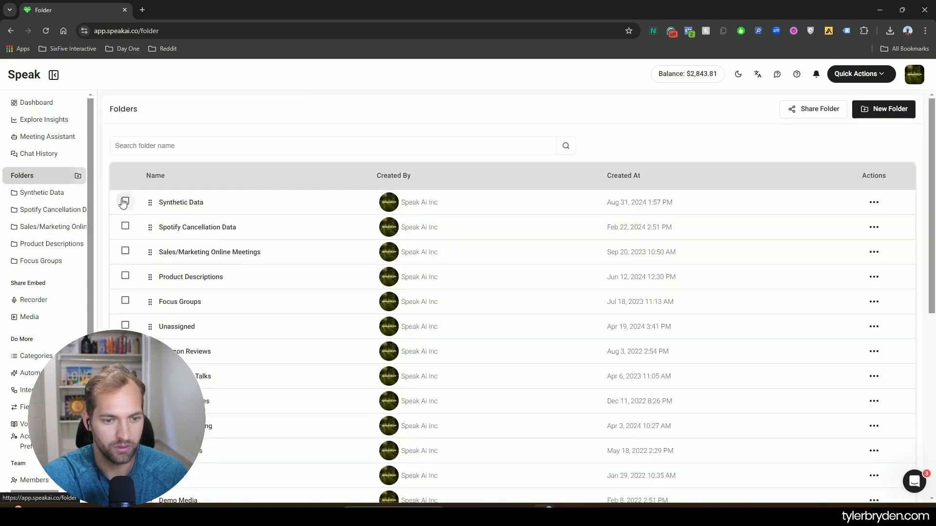
{"action": "left_click", "coordinate": [205, 351]}
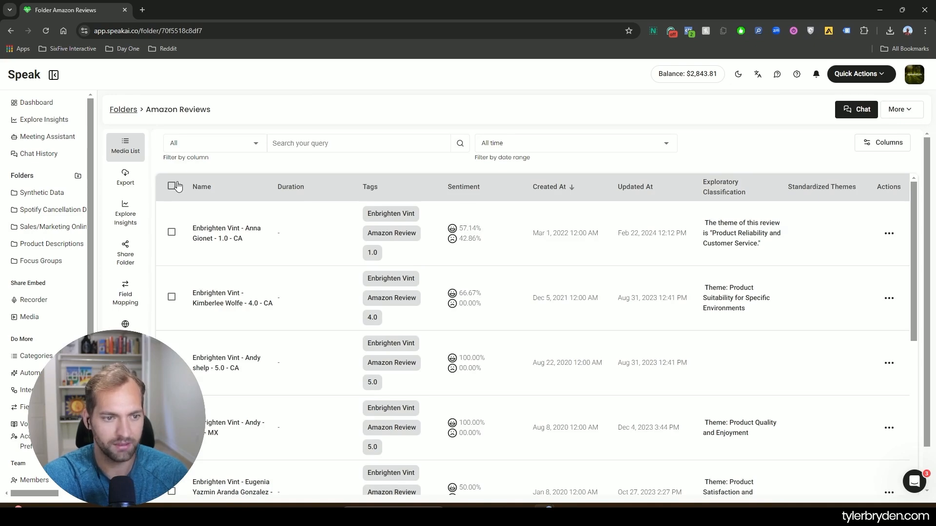
{"action": "scroll", "coordinate": [458, 332], "scroll_direction": "down", "scroll_amount": 5}
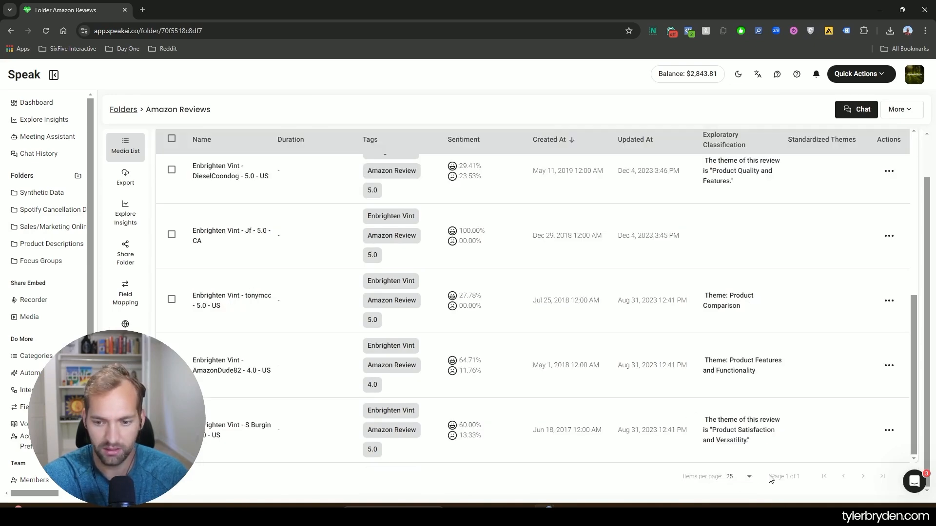
{"action": "scroll", "coordinate": [442, 326], "scroll_direction": "up", "scroll_amount": 10}
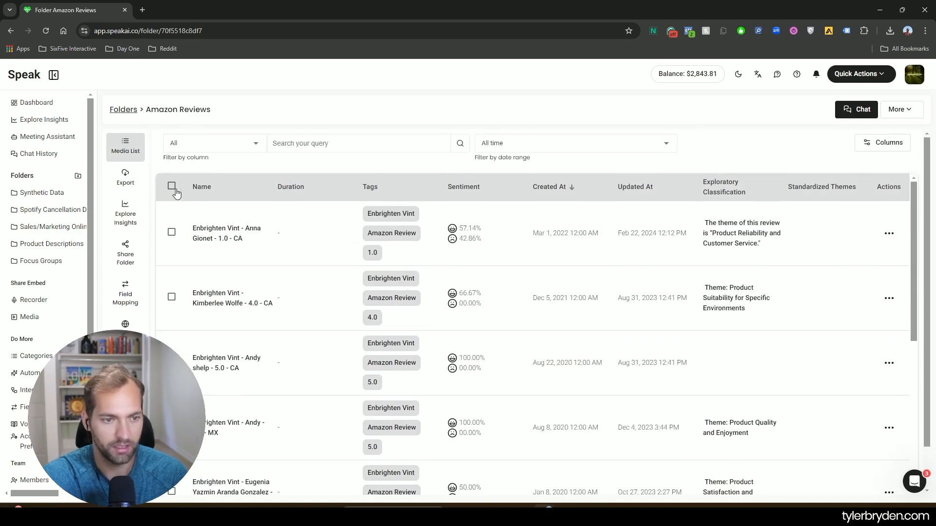
{"action": "left_click", "coordinate": [173, 187]}
Start a chat on the selected reviews with its response mapped to the Exploratory Classification field.
{"action": "left_click", "coordinate": [853, 109]}
{"action": "left_click", "coordinate": [218, 91]}
{"action": "left_click", "coordinate": [515, 289]}
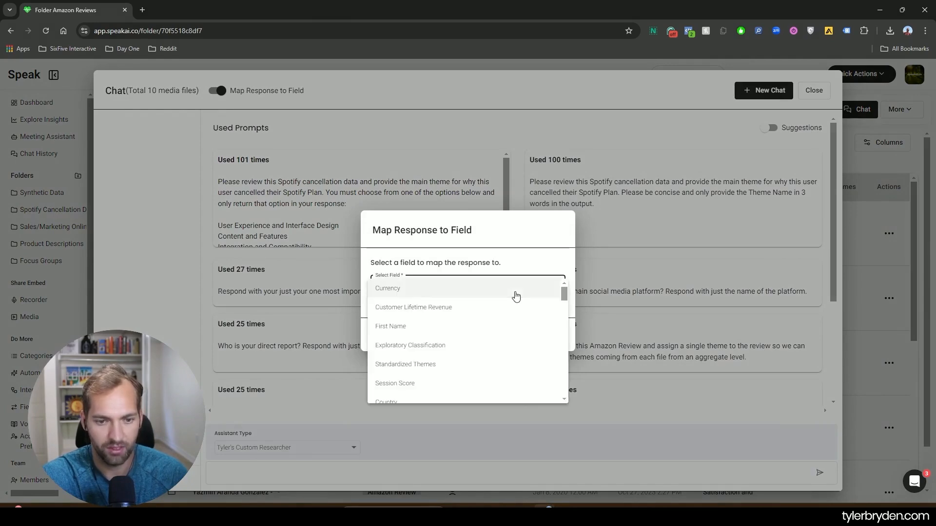
{"action": "left_click", "coordinate": [448, 345]}
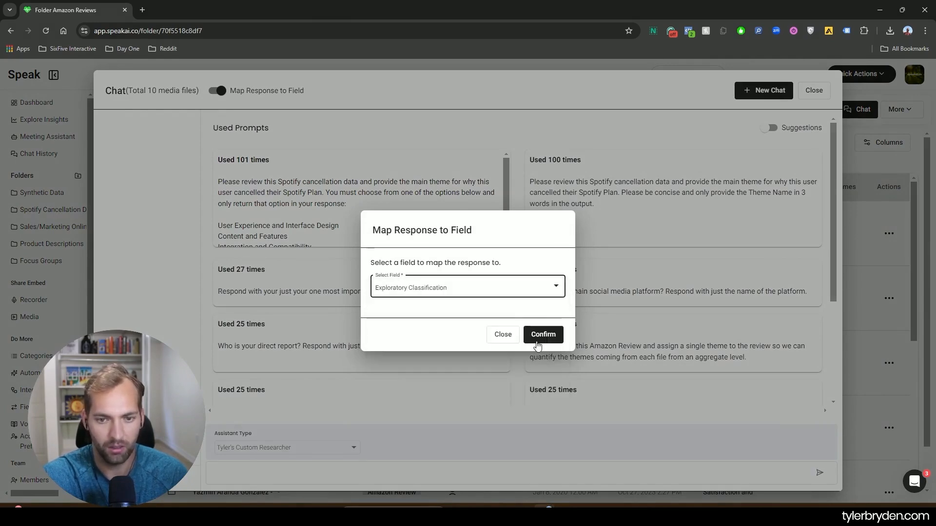
{"action": "left_click", "coordinate": [540, 337]}
Reuse the earlier prompt that asks for a single theme to be assigned to the Amazon Review.
{"action": "scroll", "coordinate": [479, 222], "scroll_direction": "down", "scroll_amount": 5}
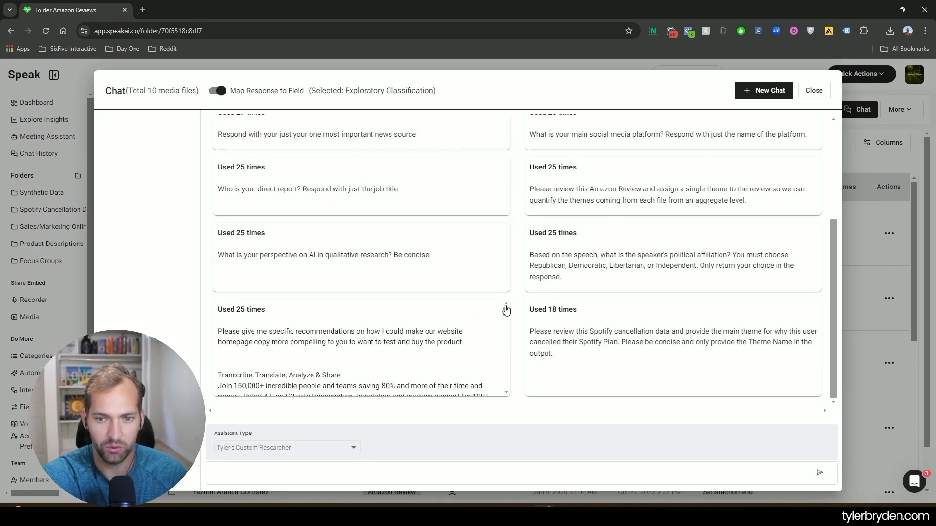
{"action": "left_click", "coordinate": [587, 207]}
{"action": "scroll", "coordinate": [543, 207], "scroll_direction": "up", "scroll_amount": 2}
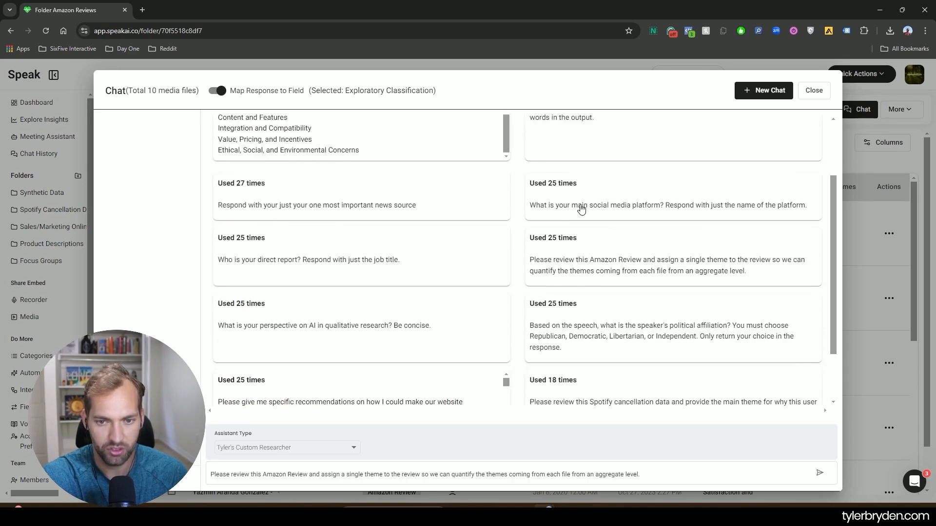
{"action": "scroll", "coordinate": [653, 309], "scroll_direction": "down", "scroll_amount": 2}
Change the prompt's ending to "give me the top themes for the review in a comma separated list from most prevalent theme to least." and send it.
{"action": "left_click", "coordinate": [298, 479]}
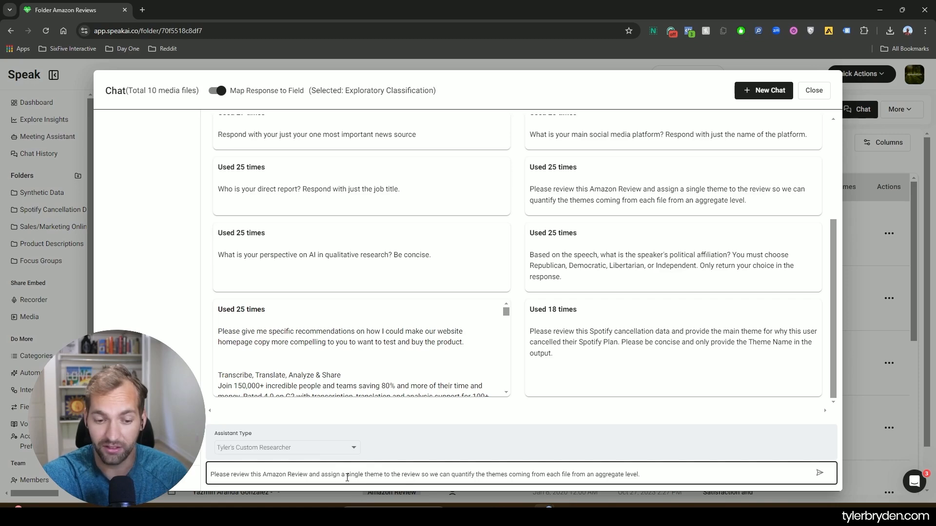
{"action": "left_click_drag", "start_coordinate": [348, 479], "coordinate": [656, 476]}
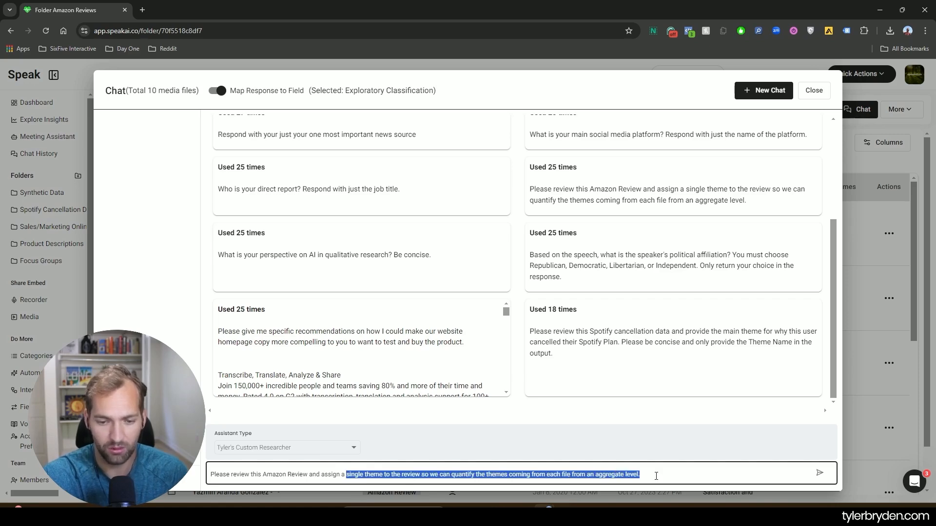
{"action": "key", "text": "BackSpace"}
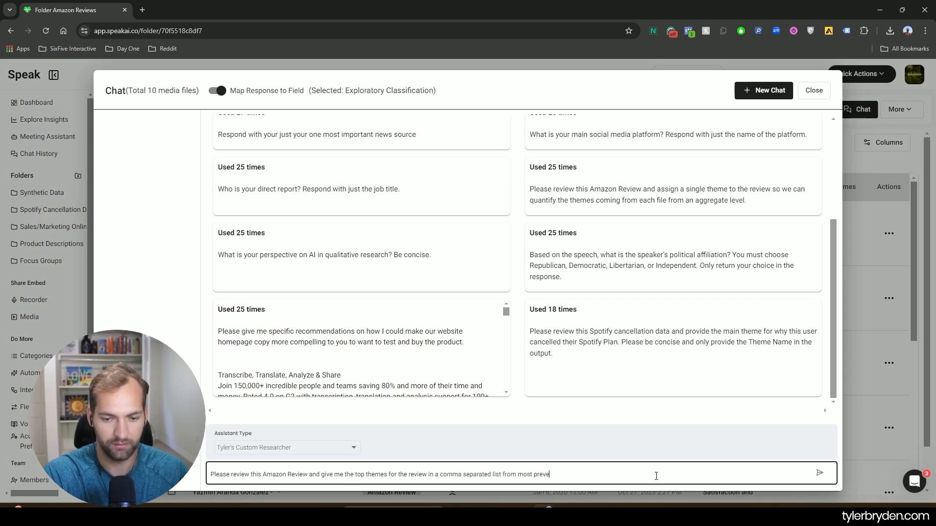
{"action": "key", "text": "BackSpace"}
{"action": "key", "text": "BackSpace"}
{"action": "type", "text": "alent theme to least."}
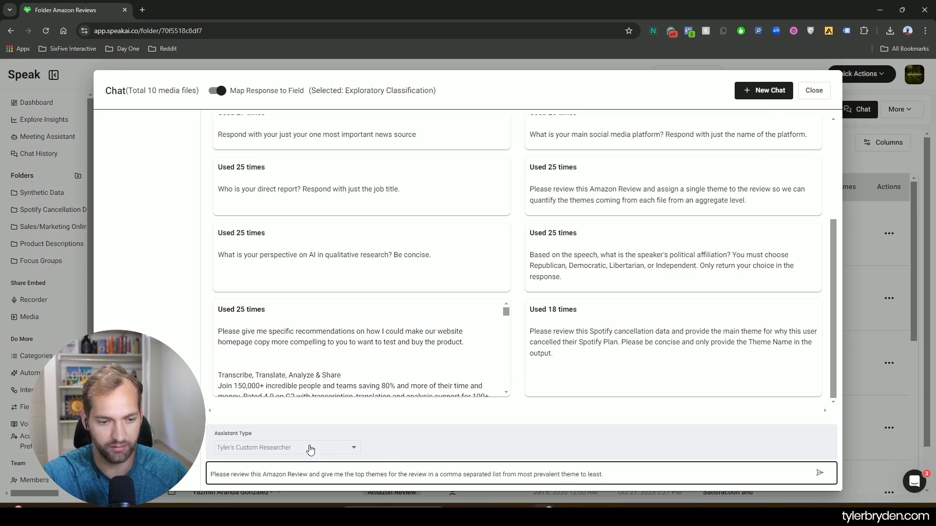
{"action": "left_click", "coordinate": [819, 472]}
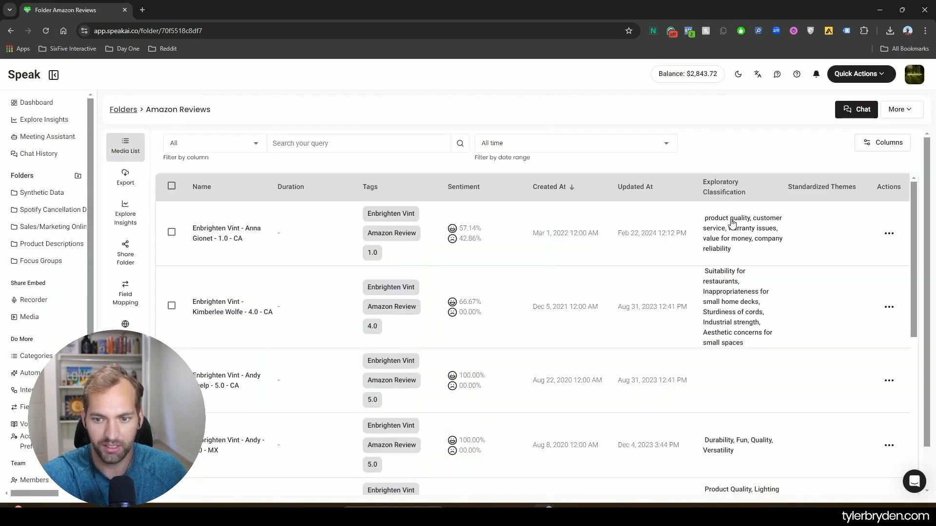
Examine the updated Exploratory Classification themes for each review in the Amazon Reviews folder.
{"action": "scroll", "coordinate": [735, 292], "scroll_direction": "down", "scroll_amount": 2}
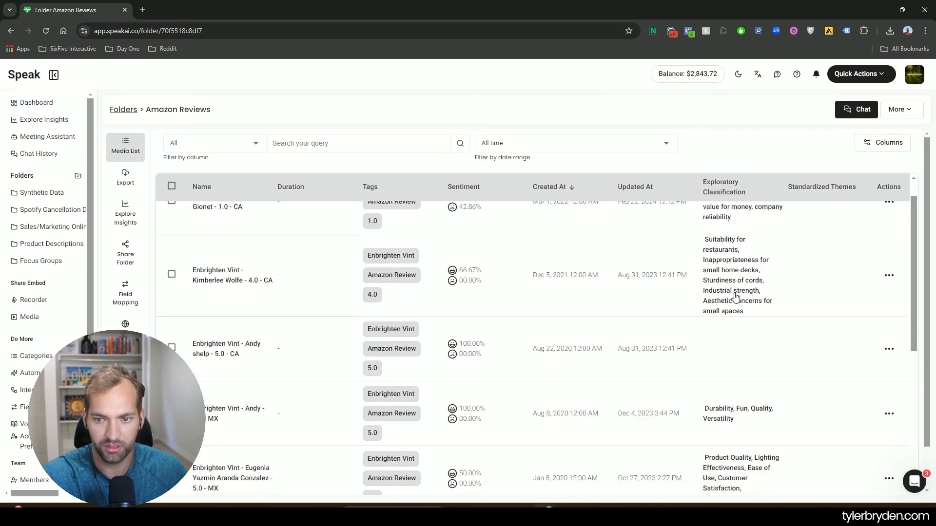
{"action": "scroll", "coordinate": [726, 292], "scroll_direction": "down", "scroll_amount": 6}
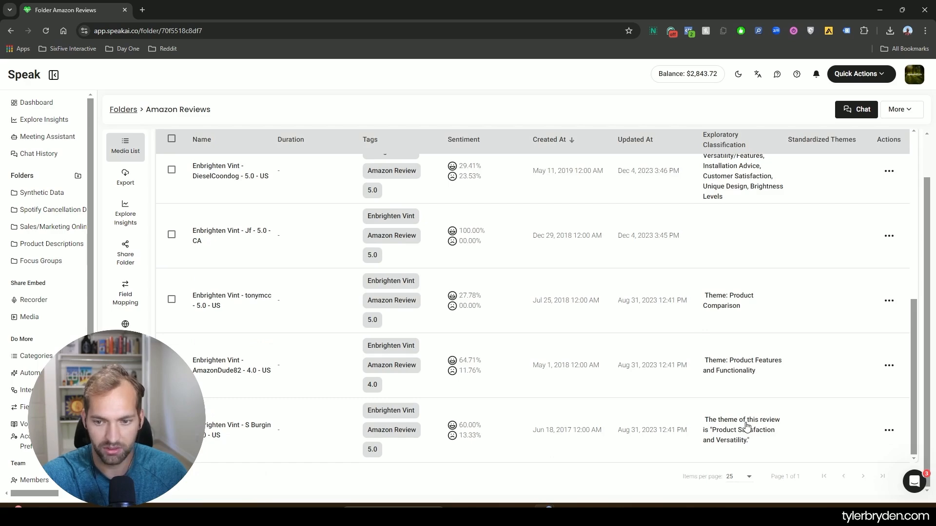
{"action": "scroll", "coordinate": [744, 392], "scroll_direction": "up", "scroll_amount": 8}
{"action": "scroll", "coordinate": [744, 392], "scroll_direction": "down", "scroll_amount": 6}
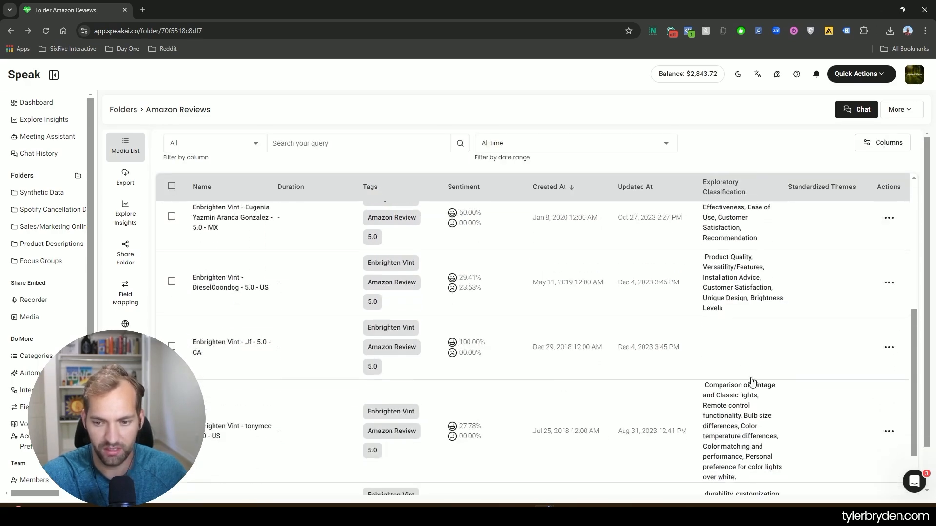
{"action": "scroll", "coordinate": [712, 426], "scroll_direction": "down", "scroll_amount": 2}
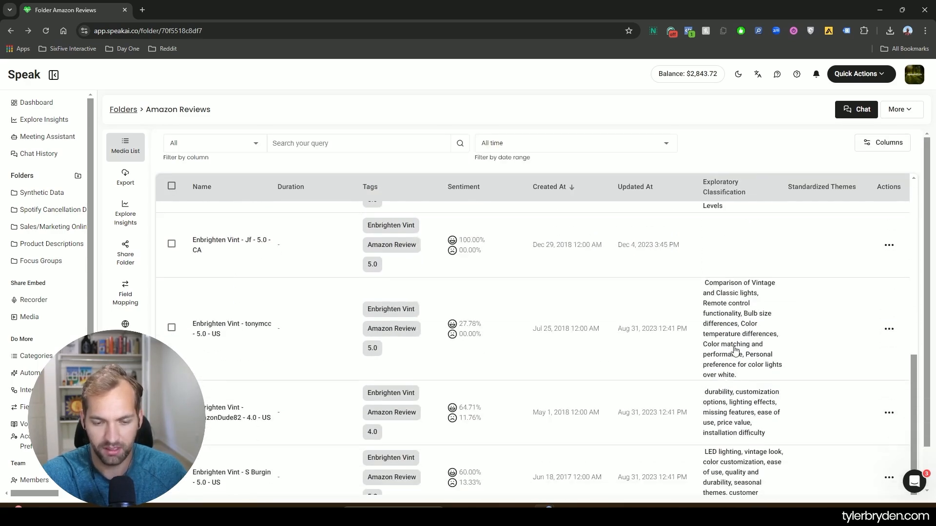
{"action": "scroll", "coordinate": [740, 439], "scroll_direction": "down", "scroll_amount": 1}
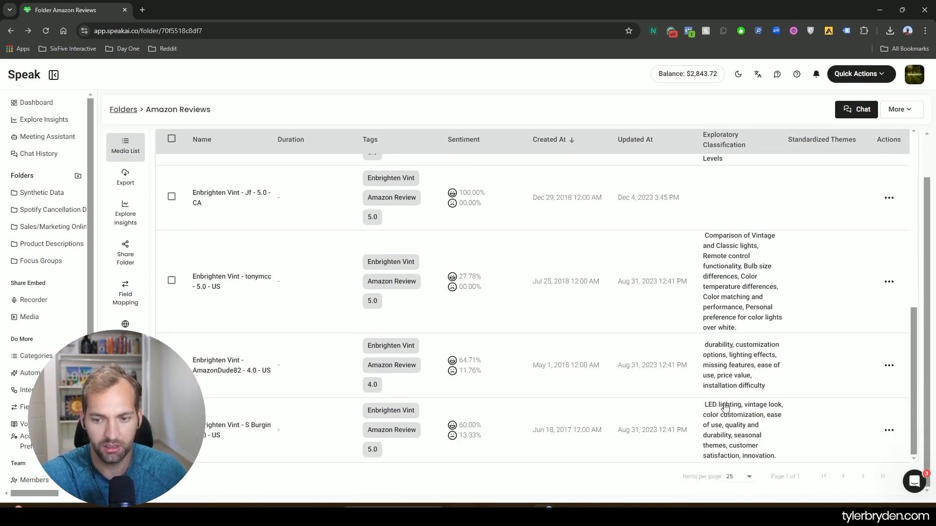
{"action": "scroll", "coordinate": [726, 408], "scroll_direction": "up", "scroll_amount": 8}
{"action": "scroll", "coordinate": [744, 264], "scroll_direction": "up", "scroll_amount": 1}
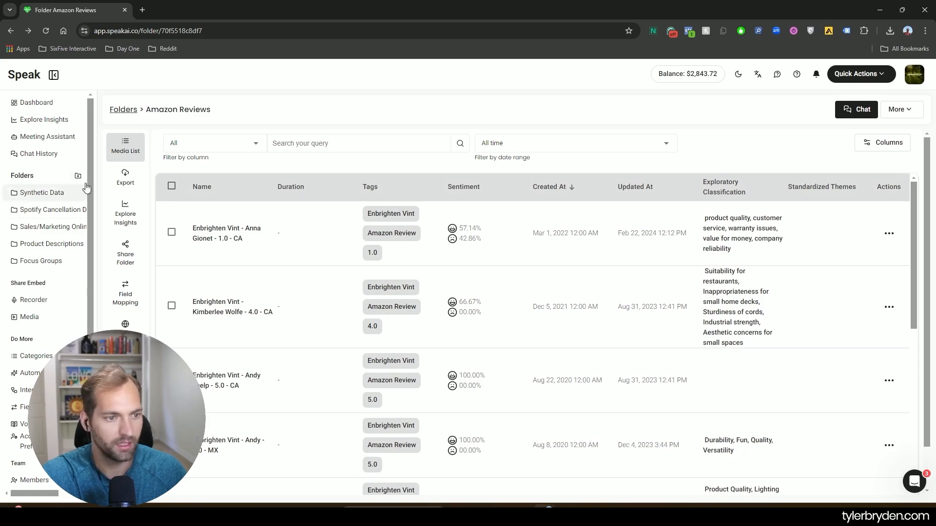
Load the saved Amazon Review Comparison filter in Explore Insights.
{"action": "left_click", "coordinate": [48, 122]}
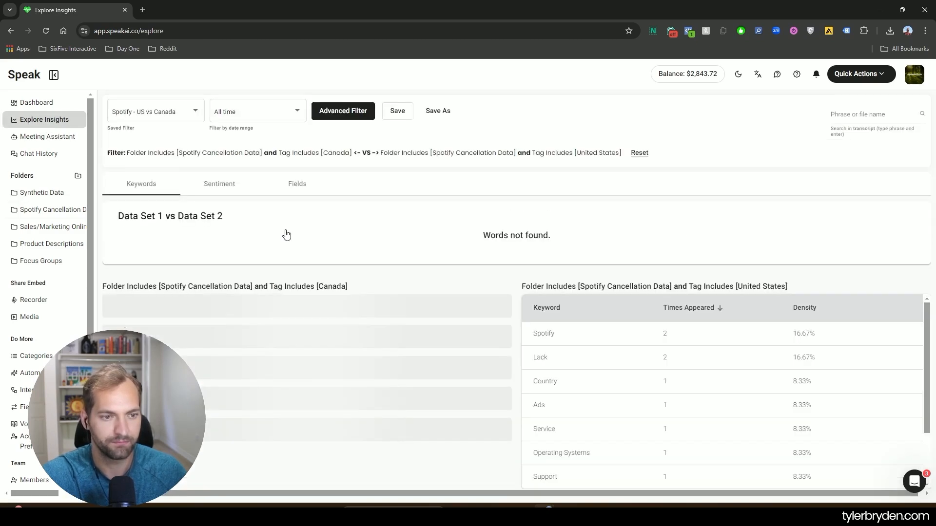
{"action": "left_click", "coordinate": [156, 111]}
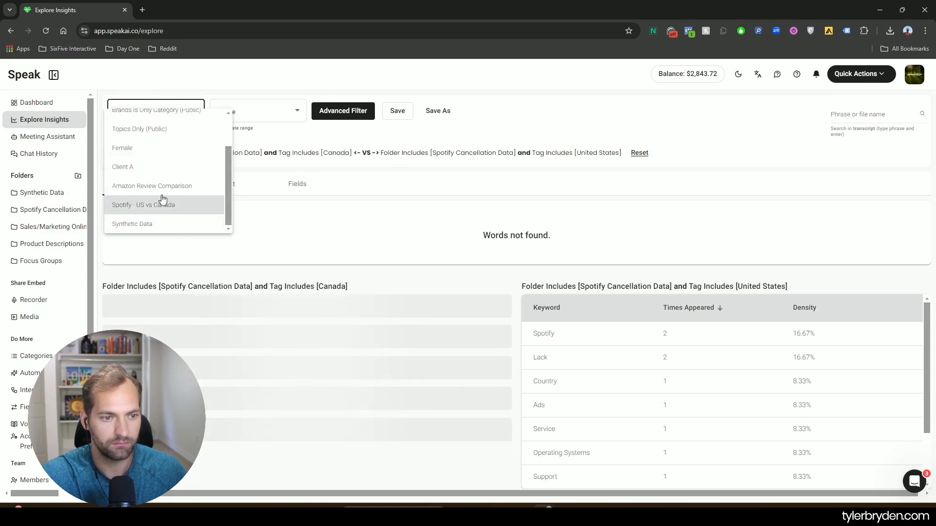
{"action": "left_click", "coordinate": [214, 185]}
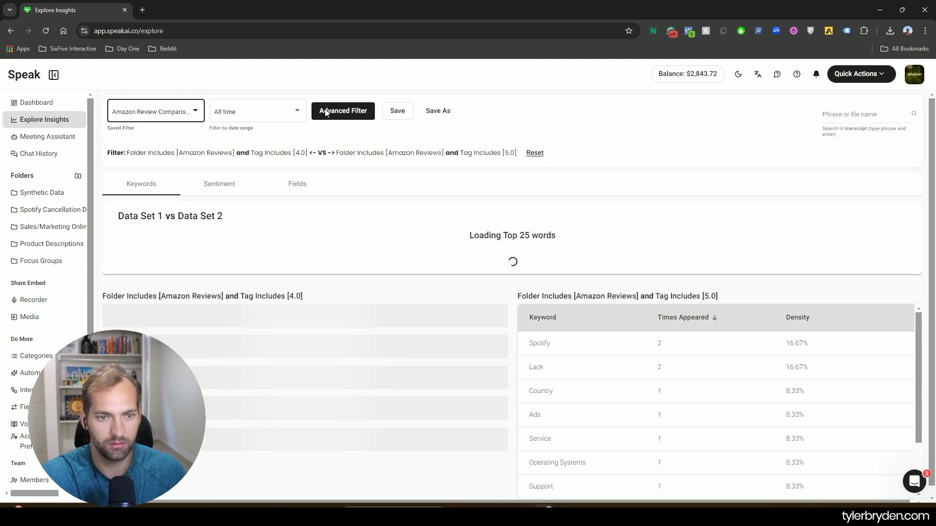
Delete the Tag condition from Data Set 1 and all Data Set 2 conditions in the advanced filter, and apply it.
{"action": "left_click", "coordinate": [322, 111]}
{"action": "left_click", "coordinate": [674, 244]}
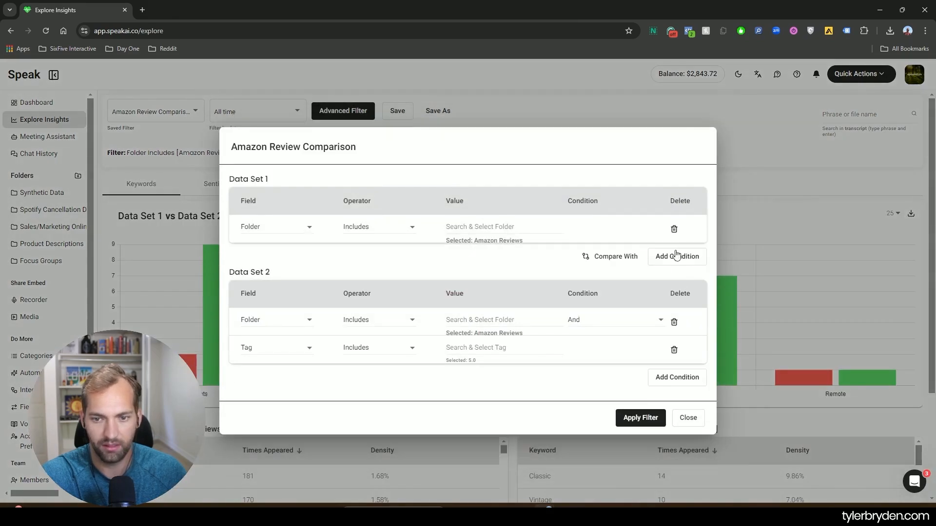
{"action": "left_click", "coordinate": [674, 350]}
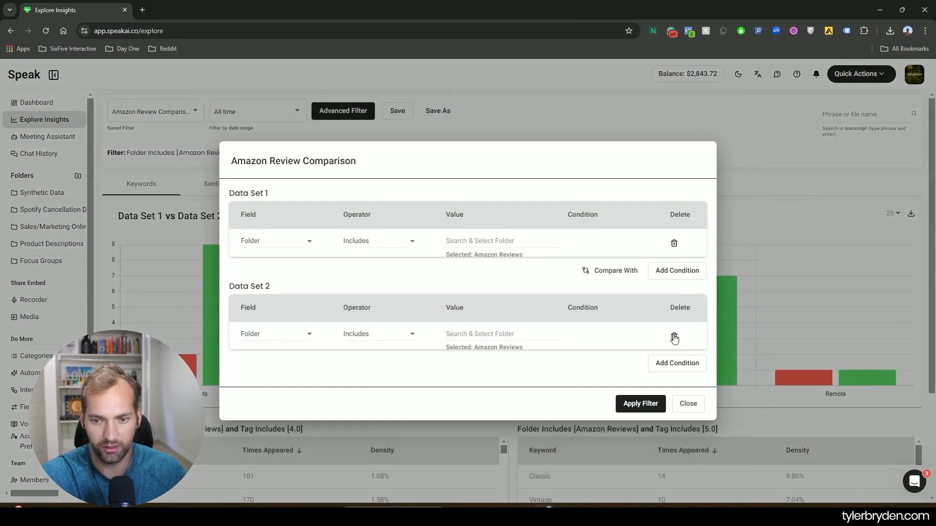
{"action": "left_click", "coordinate": [673, 336]}
{"action": "left_click", "coordinate": [639, 351]}
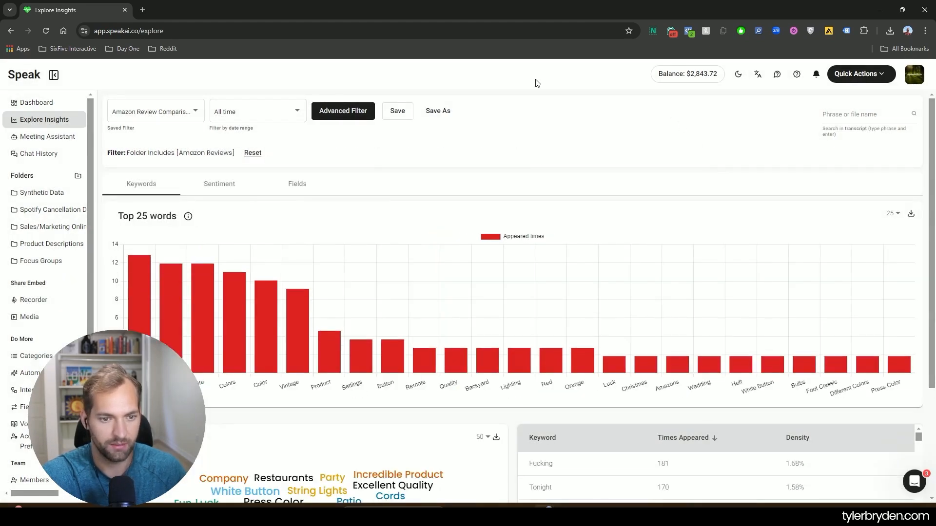
Generate the field analysis for Exploratory Classification and review its chart and value table.
{"action": "left_click", "coordinate": [299, 195]}
{"action": "left_click", "coordinate": [257, 232]}
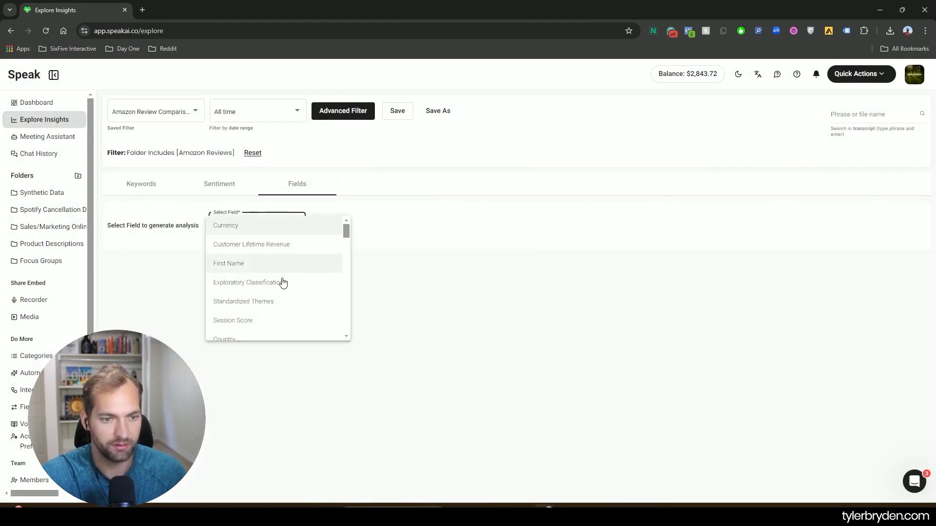
{"action": "left_click", "coordinate": [293, 283]}
{"action": "scroll", "coordinate": [493, 328], "scroll_direction": "down", "scroll_amount": 5}
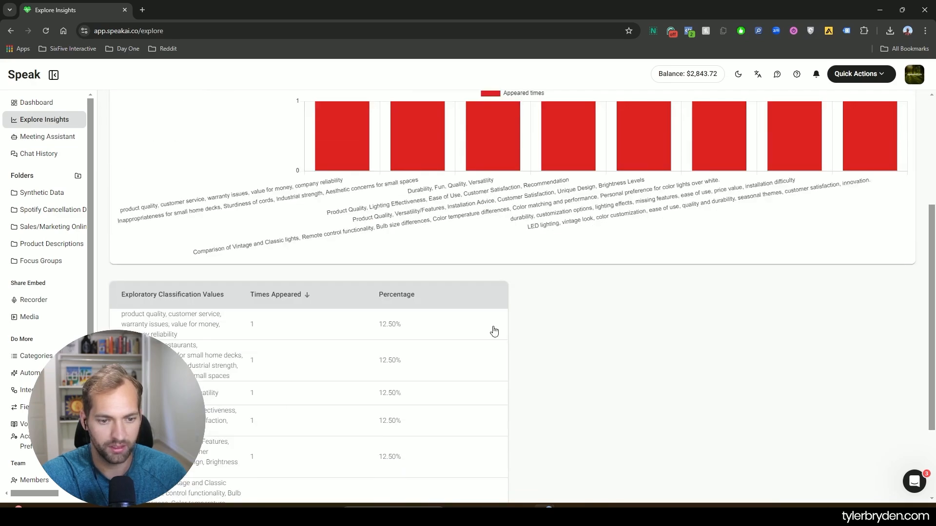
{"action": "scroll", "coordinate": [276, 339], "scroll_direction": "down", "scroll_amount": 1}
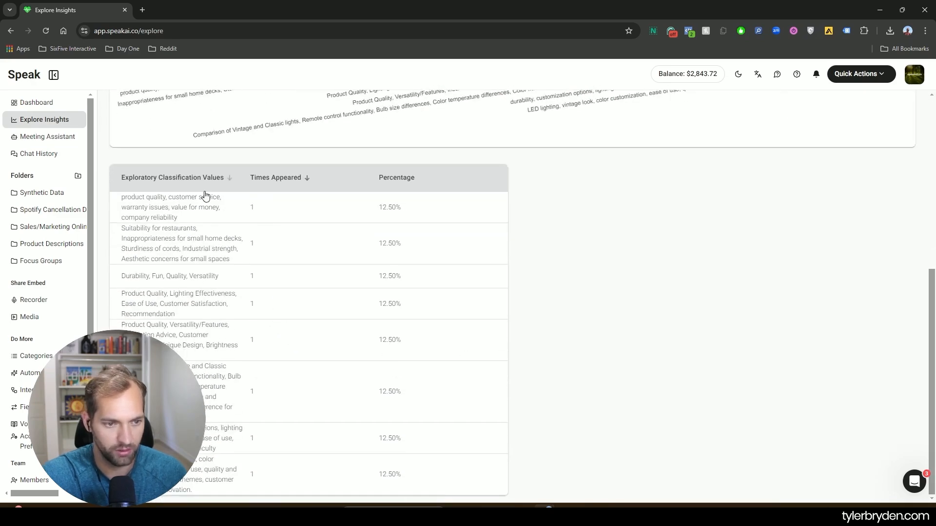
{"action": "scroll", "coordinate": [244, 258], "scroll_direction": "up", "scroll_amount": 3}
{"action": "scroll", "coordinate": [279, 330], "scroll_direction": "down", "scroll_amount": 3}
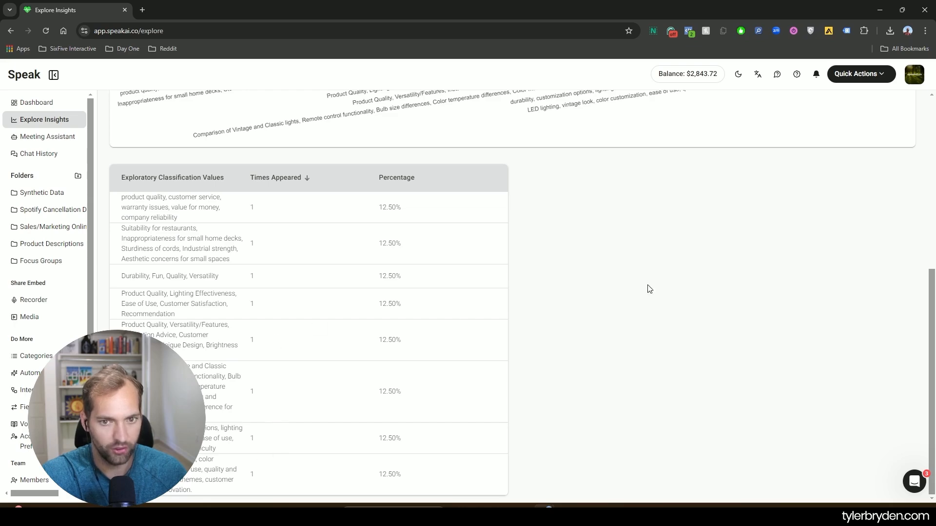
Set the separator for the Exploratory Classification values to Comma.
{"action": "scroll", "coordinate": [669, 336], "scroll_direction": "up", "scroll_amount": 6}
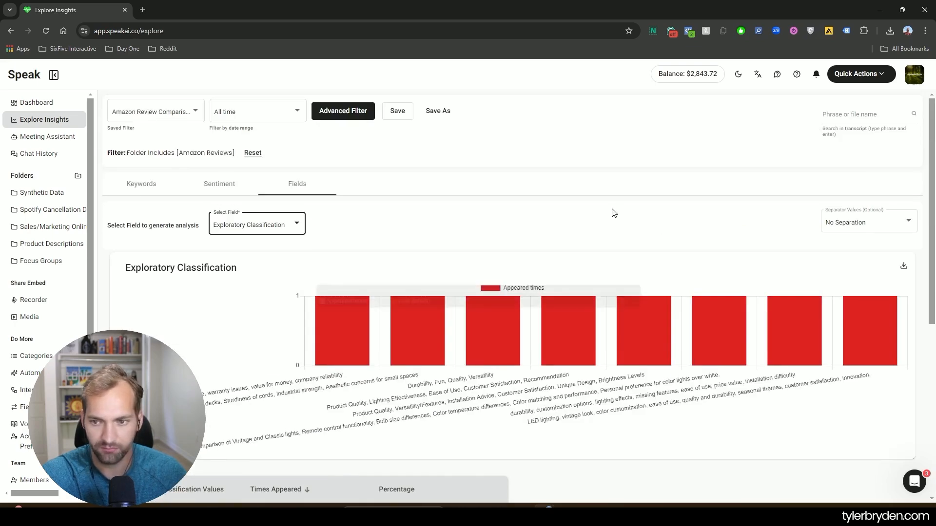
{"action": "left_click", "coordinate": [842, 224]}
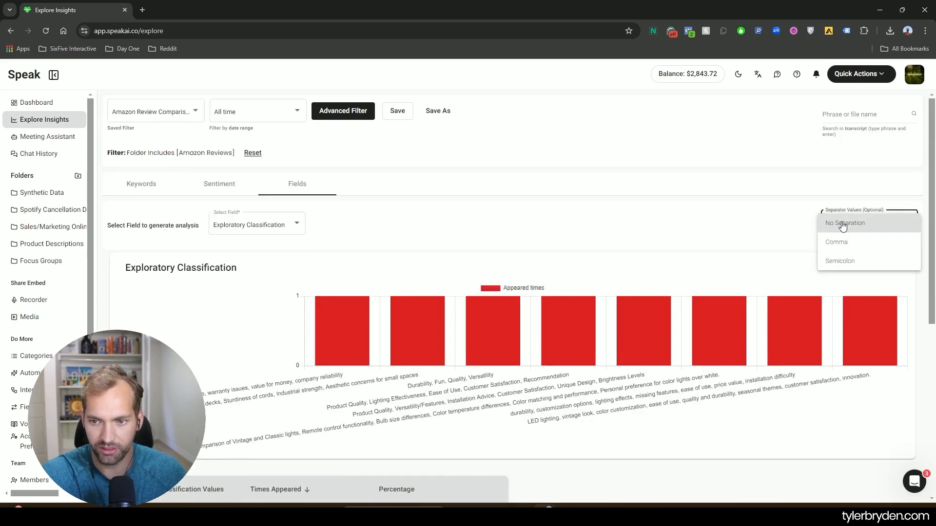
{"action": "left_click", "coordinate": [868, 240]}
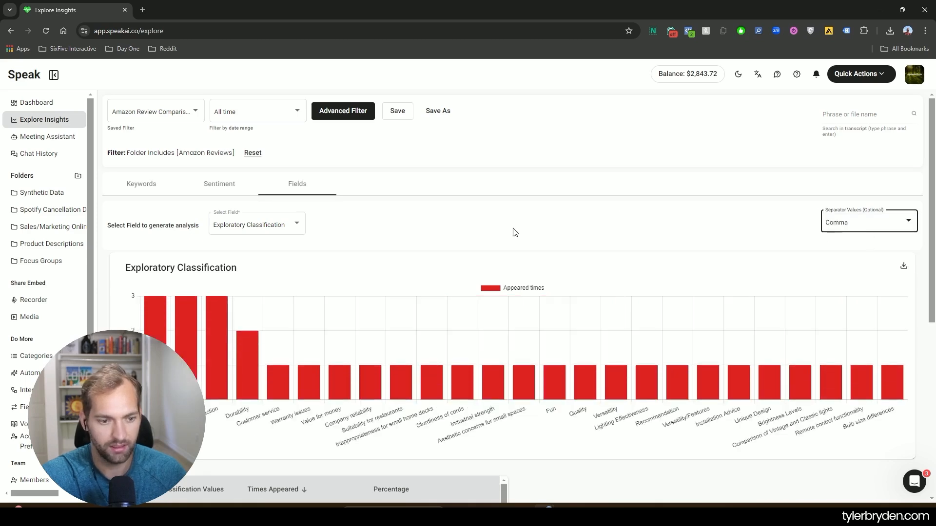
Examine the comma-separated themes in the Exploratory Classification chart and the table of times appeared and percentages.
{"action": "scroll", "coordinate": [513, 232], "scroll_direction": "down", "scroll_amount": 1}
{"action": "scroll", "coordinate": [513, 232], "scroll_direction": "down", "scroll_amount": 1}
{"action": "scroll", "coordinate": [530, 437], "scroll_direction": "down", "scroll_amount": 1}
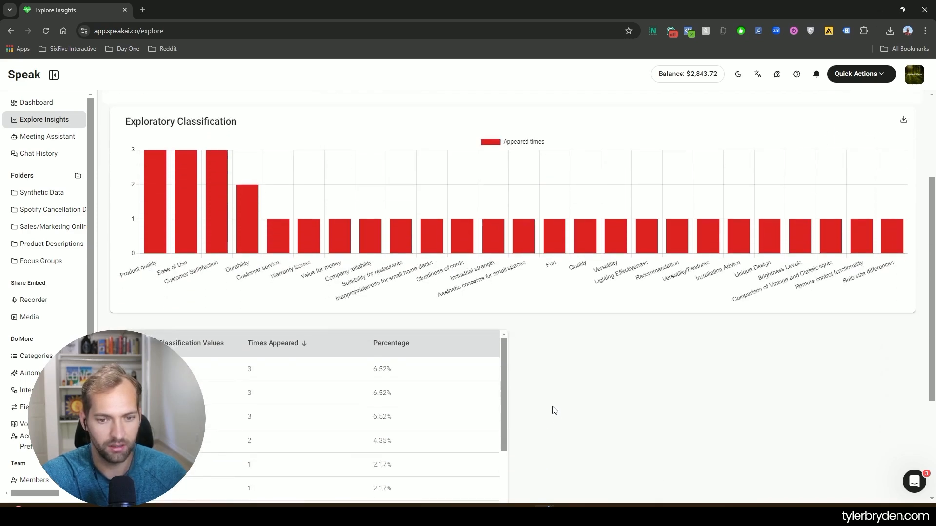
{"action": "scroll", "coordinate": [603, 360], "scroll_direction": "up", "scroll_amount": 1}
{"action": "scroll", "coordinate": [604, 361], "scroll_direction": "down", "scroll_amount": 1}
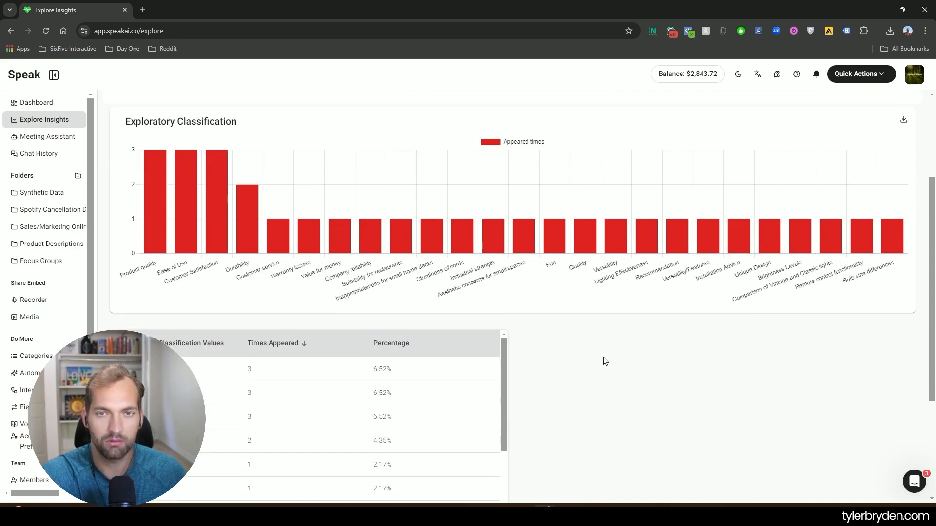
{"action": "scroll", "coordinate": [605, 361], "scroll_direction": "down", "scroll_amount": 2}
{"action": "scroll", "coordinate": [266, 394], "scroll_direction": "down", "scroll_amount": 1}
{"action": "scroll", "coordinate": [272, 397], "scroll_direction": "up", "scroll_amount": 1}
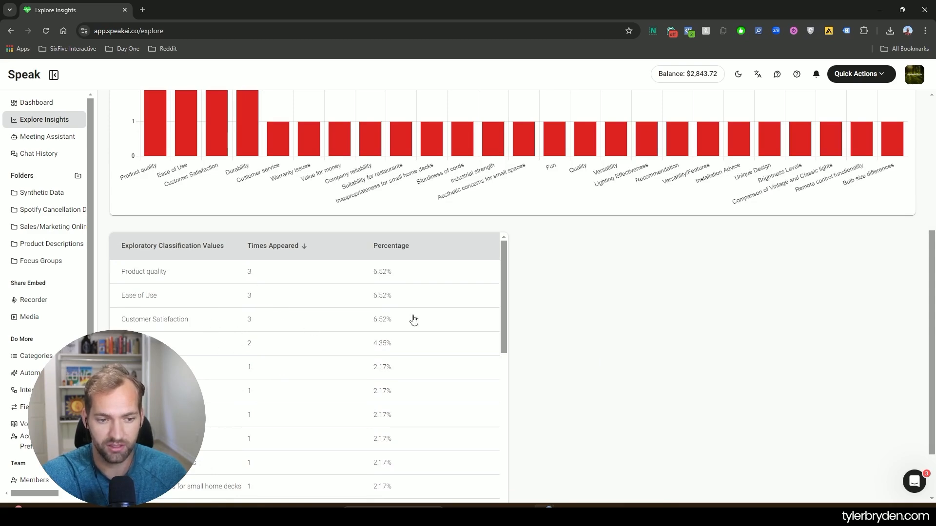
{"action": "scroll", "coordinate": [382, 278], "scroll_direction": "up", "scroll_amount": 5}
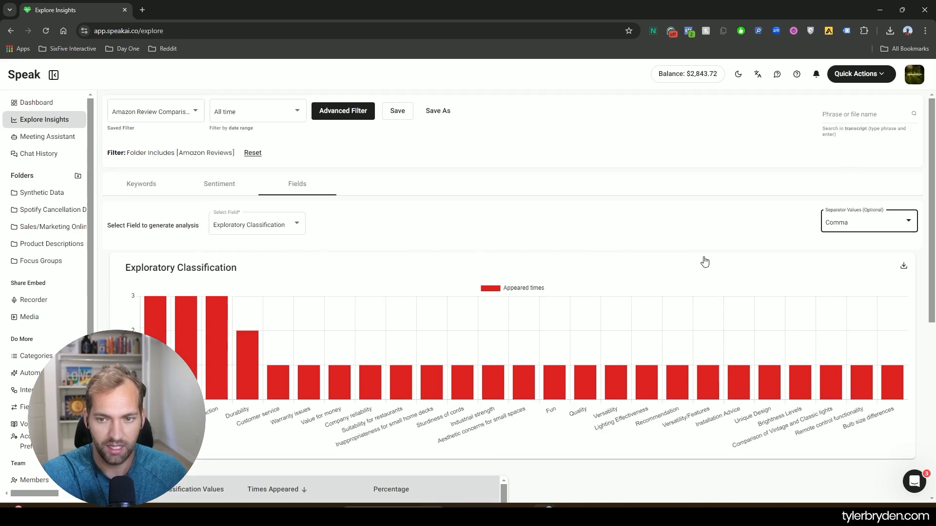
Switch the separator to No Separation to review the unsplit classification values, and restore Comma separation.
{"action": "left_click", "coordinate": [879, 227]}
{"action": "left_click", "coordinate": [845, 203]}
{"action": "scroll", "coordinate": [507, 342], "scroll_direction": "down", "scroll_amount": 5}
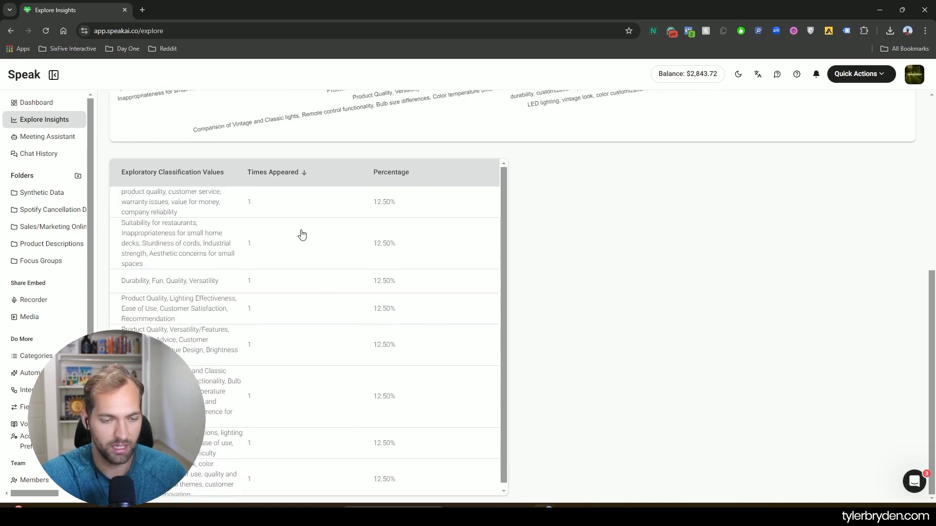
{"action": "scroll", "coordinate": [263, 267], "scroll_direction": "up", "scroll_amount": 5}
{"action": "scroll", "coordinate": [309, 463], "scroll_direction": "down", "scroll_amount": 2}
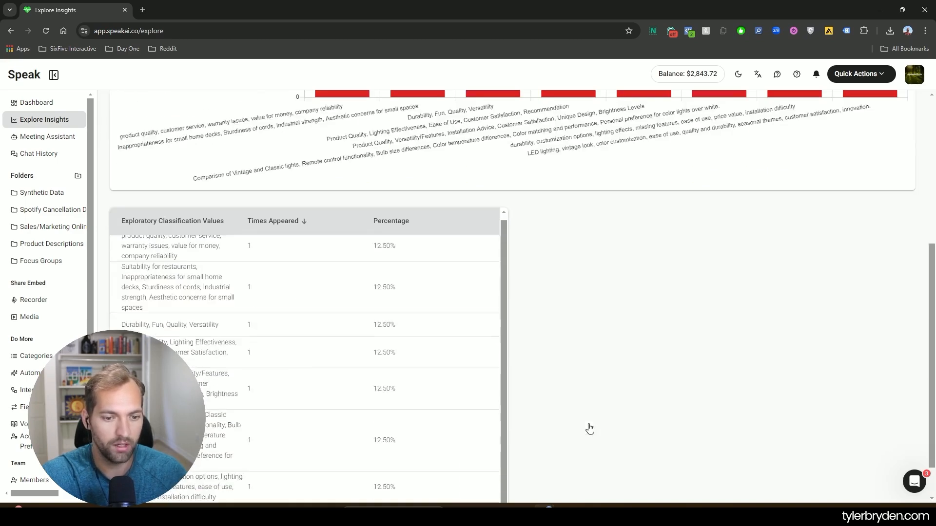
{"action": "scroll", "coordinate": [591, 428], "scroll_direction": "up", "scroll_amount": 2}
{"action": "left_click", "coordinate": [869, 195]}
{"action": "left_click", "coordinate": [870, 219]}
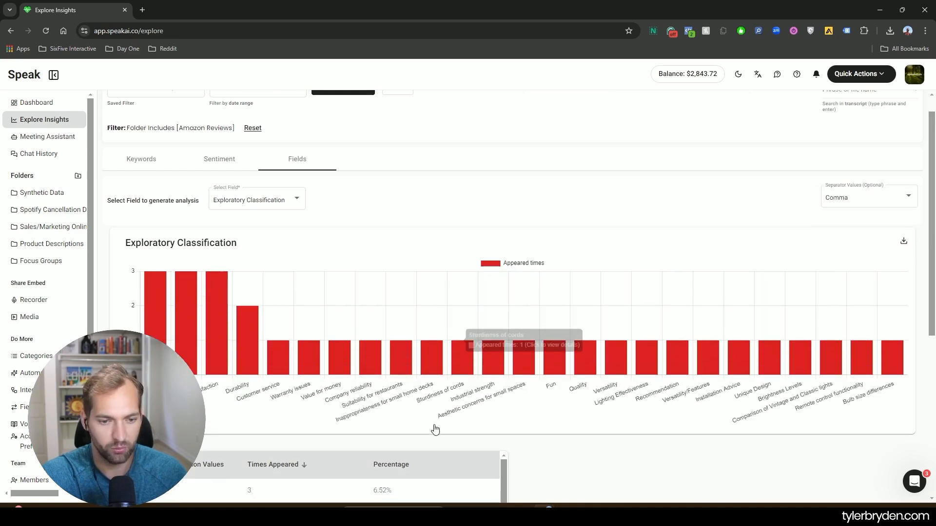
View the available separator options for the Exploratory Classification analysis without changing the selection.
{"action": "scroll", "coordinate": [578, 443], "scroll_direction": "down", "scroll_amount": 1}
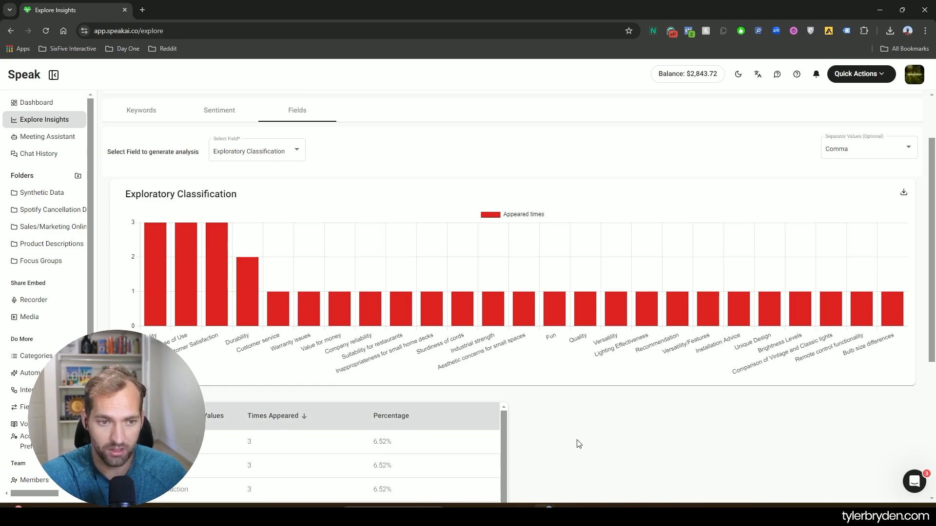
{"action": "left_click", "coordinate": [858, 145]}
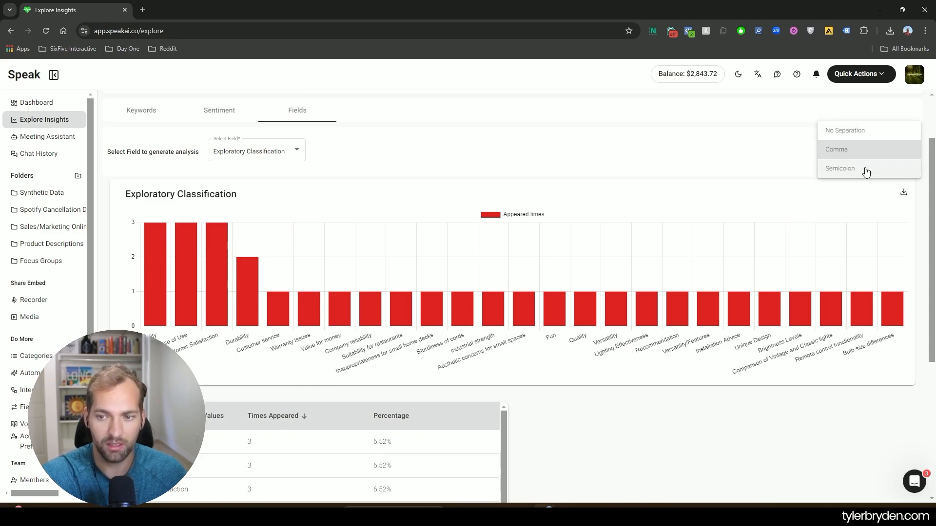
{"action": "left_click", "coordinate": [653, 148]}
{"action": "scroll", "coordinate": [587, 185], "scroll_direction": "up", "scroll_amount": 2}
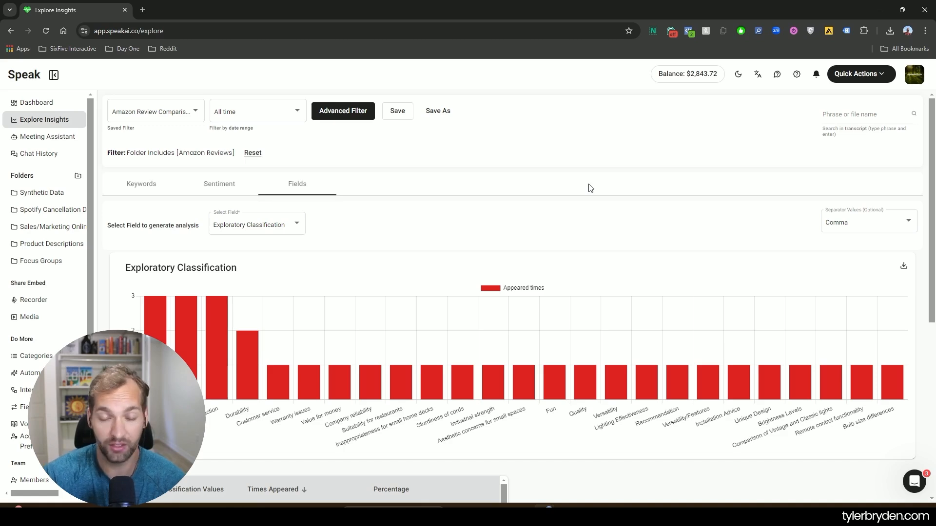
Review which Exploratory Classification themes are most frequent in the chart and the values table.
{"action": "scroll", "coordinate": [590, 187], "scroll_direction": "down", "scroll_amount": 1}
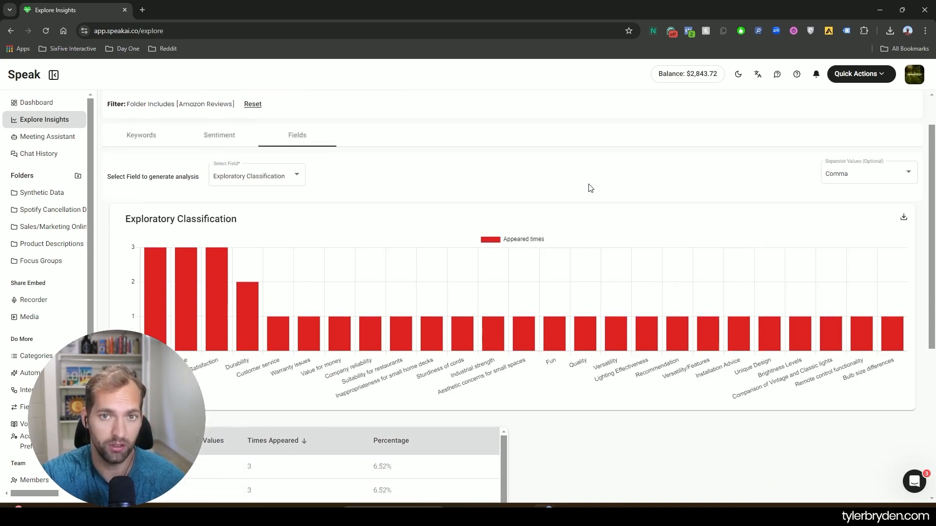
{"action": "scroll", "coordinate": [589, 187], "scroll_direction": "down", "scroll_amount": 2}
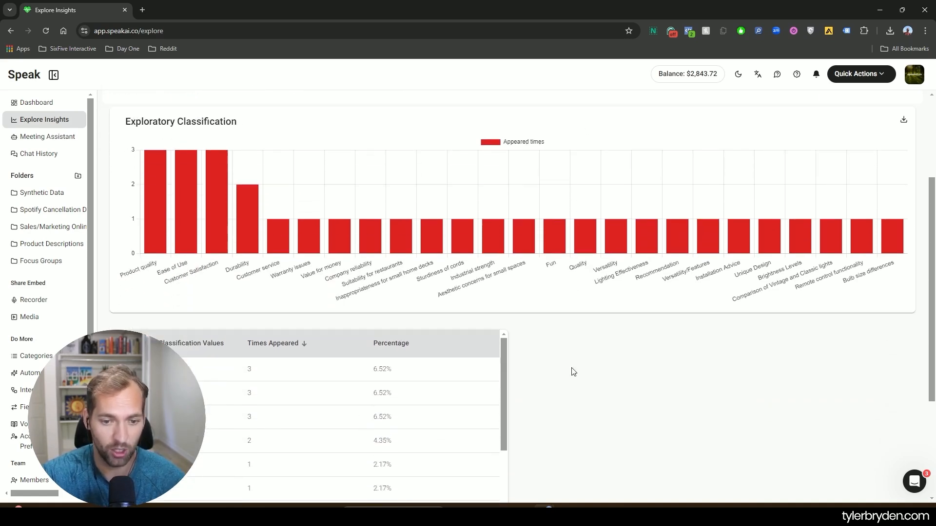
{"action": "scroll", "coordinate": [571, 373], "scroll_direction": "up", "scroll_amount": 3}
{"action": "mouse_move", "coordinate": [491, 386]}
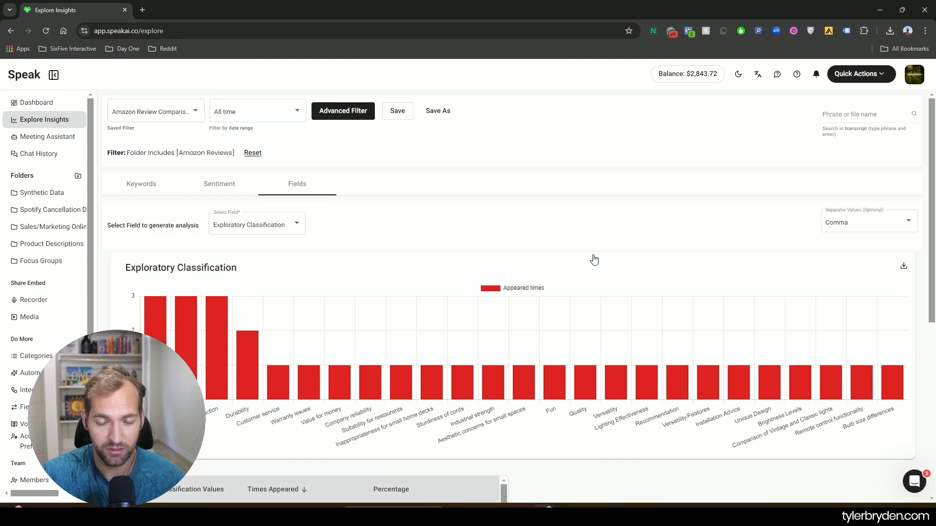
{"action": "scroll", "coordinate": [594, 259], "scroll_direction": "down", "scroll_amount": 2}
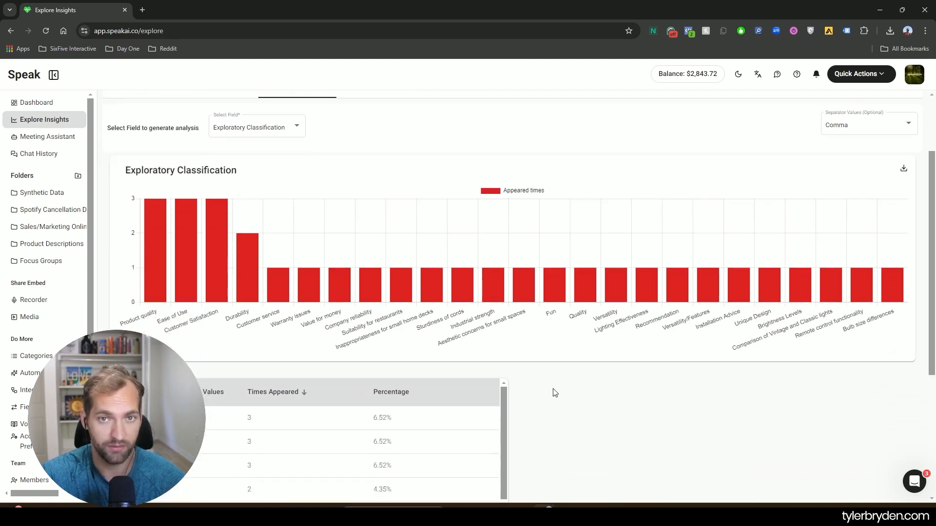
{"action": "scroll", "coordinate": [554, 393], "scroll_direction": "down", "scroll_amount": 1}
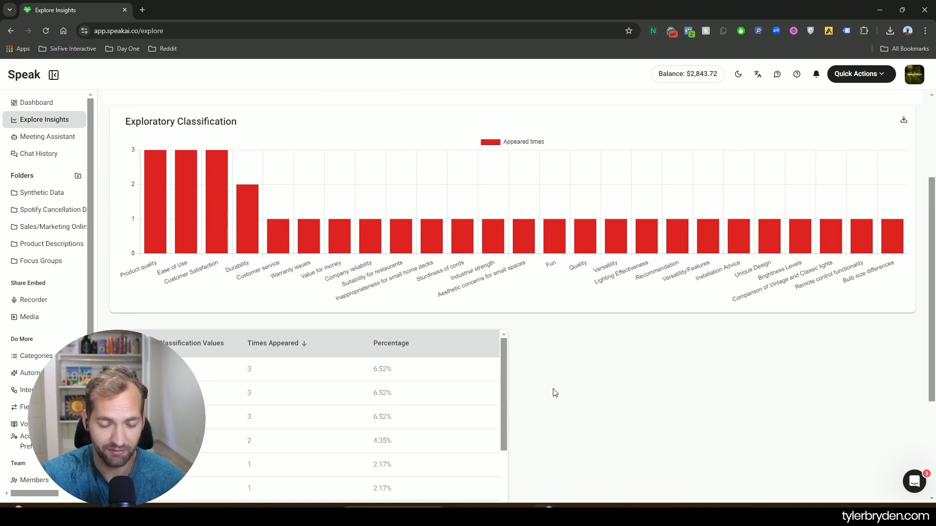
{"action": "scroll", "coordinate": [242, 389], "scroll_direction": "down", "scroll_amount": 1}
{"action": "scroll", "coordinate": [243, 389], "scroll_direction": "up", "scroll_amount": 1}
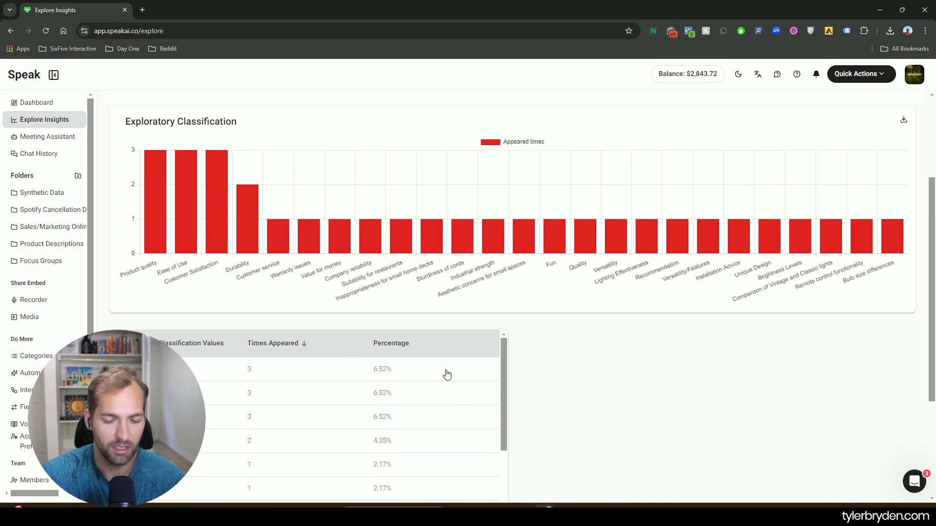
{"action": "scroll", "coordinate": [575, 396], "scroll_direction": "down", "scroll_amount": 1}
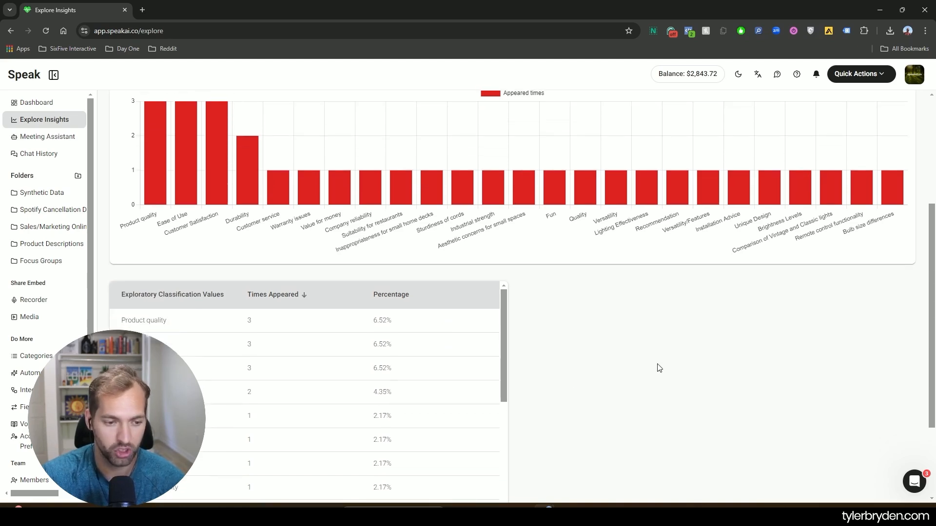
Check the folder and tag conditions of Data Set 1 and Data Set 2 in the advanced filter, and close it.
{"action": "scroll", "coordinate": [659, 368], "scroll_direction": "up", "scroll_amount": 4}
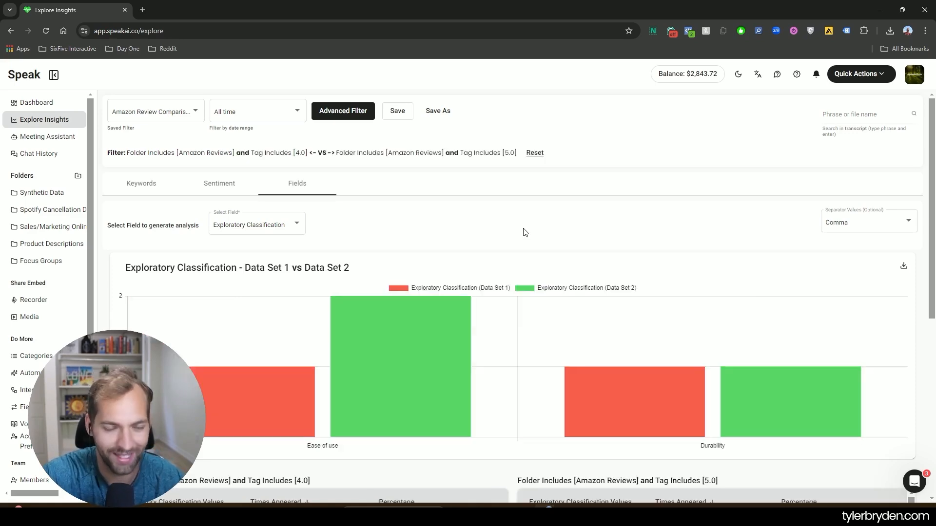
{"action": "left_click", "coordinate": [341, 112]}
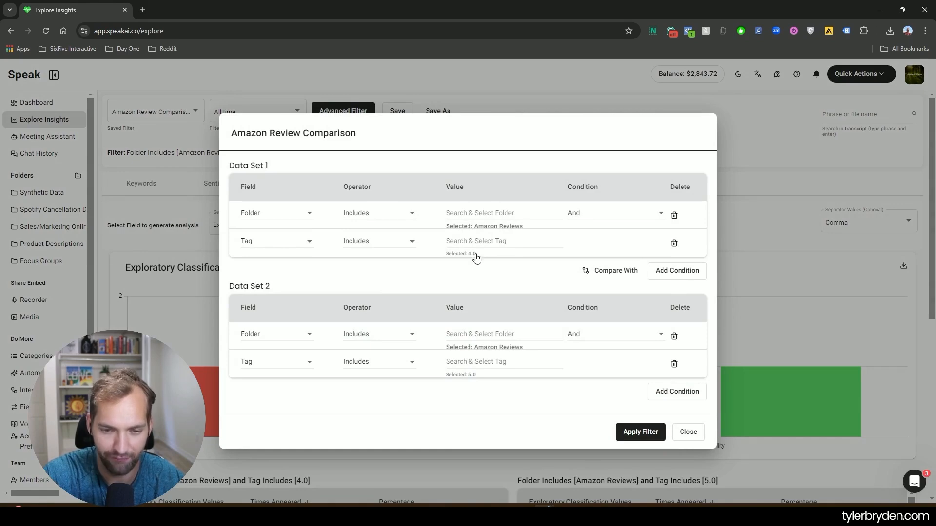
{"action": "left_click", "coordinate": [688, 432]}
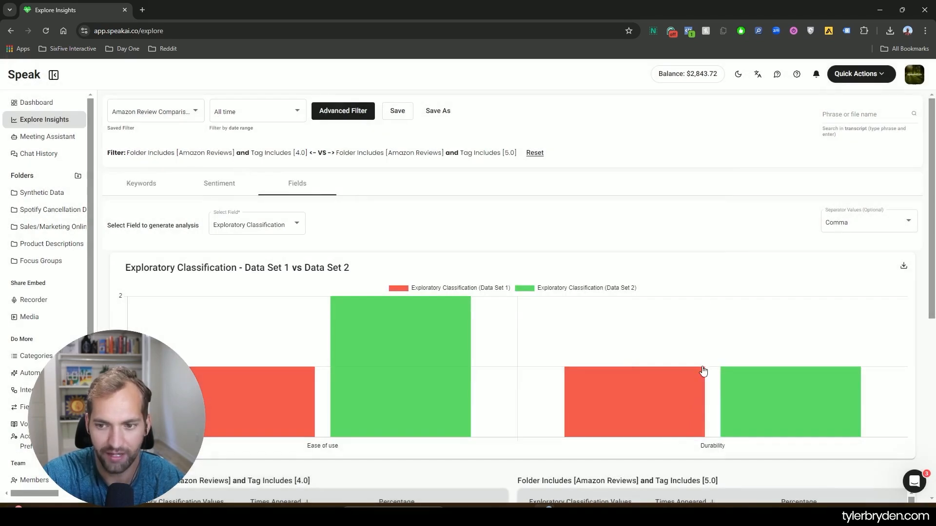
View the data set comparison with No Separation, and set the separator back to Comma.
{"action": "left_click", "coordinate": [848, 225]}
{"action": "left_click", "coordinate": [843, 205]}
{"action": "scroll", "coordinate": [536, 262], "scroll_direction": "down", "scroll_amount": 5}
{"action": "scroll", "coordinate": [536, 262], "scroll_direction": "up", "scroll_amount": 5}
{"action": "left_click", "coordinate": [848, 225]}
{"action": "left_click", "coordinate": [859, 244]}
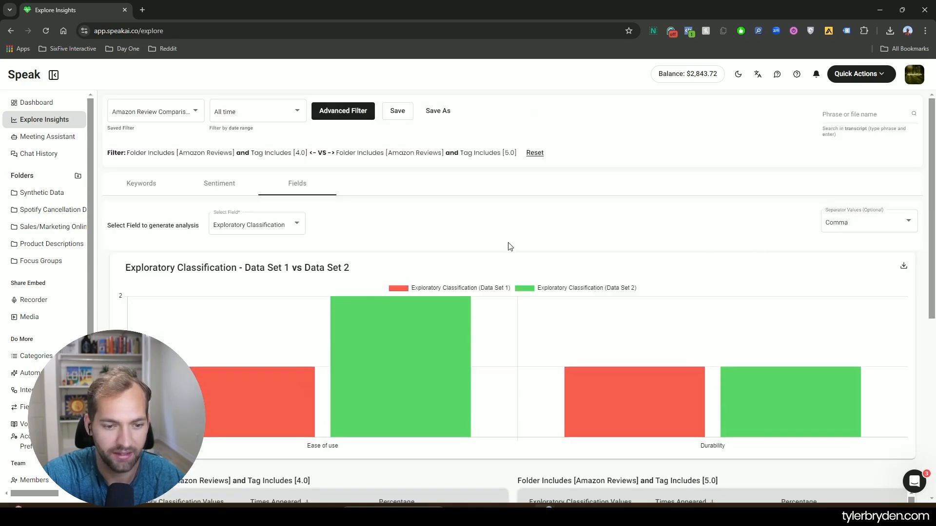
Compare the Exploratory Classification themes of the reviews tagged 4.0 and 5.0 in the chart and both value tables.
{"action": "scroll", "coordinate": [540, 246], "scroll_direction": "down", "scroll_amount": 3}
{"action": "scroll", "coordinate": [540, 246], "scroll_direction": "down", "scroll_amount": 1}
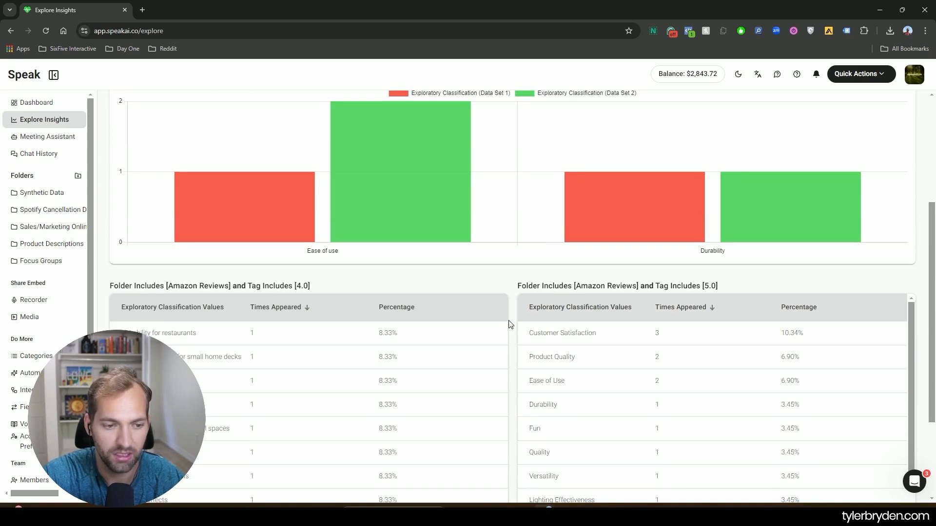
{"action": "scroll", "coordinate": [509, 324], "scroll_direction": "up", "scroll_amount": 5}
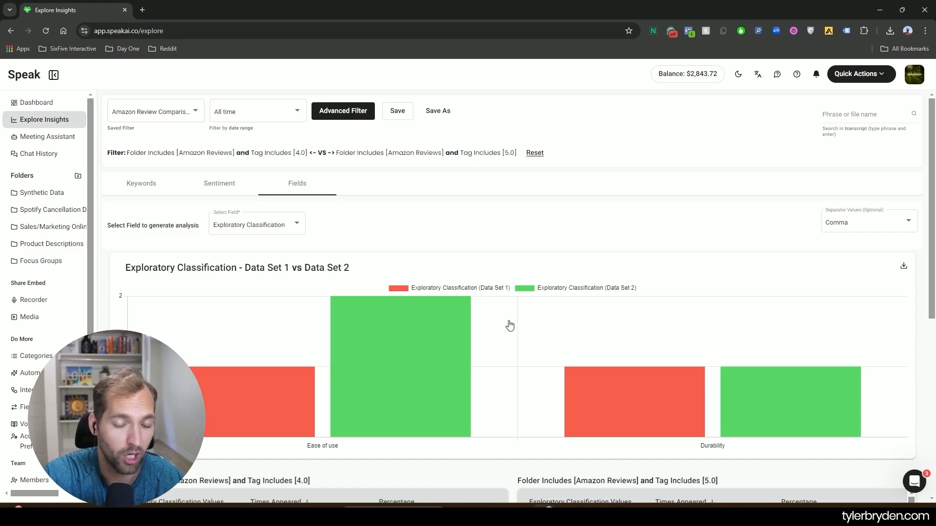
{"action": "scroll", "coordinate": [510, 325], "scroll_direction": "down", "scroll_amount": 2}
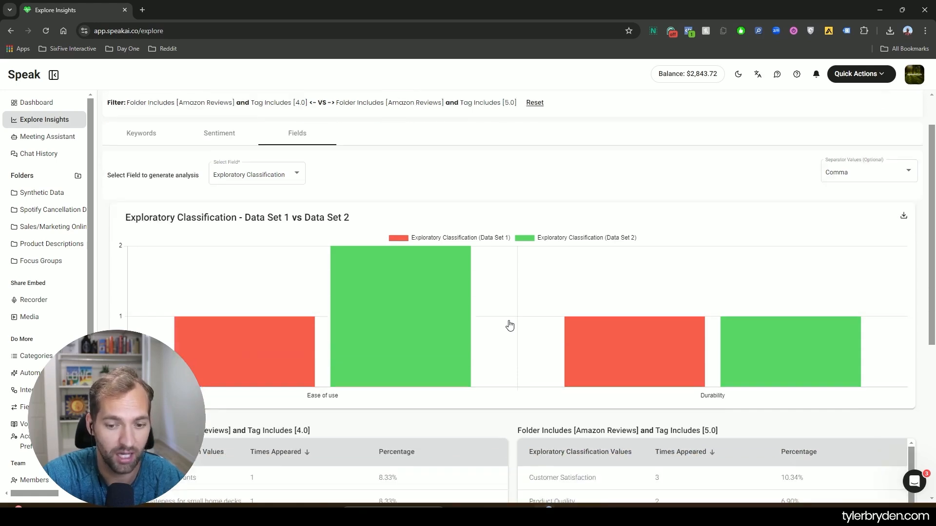
{"action": "scroll", "coordinate": [510, 325], "scroll_direction": "down", "scroll_amount": 2}
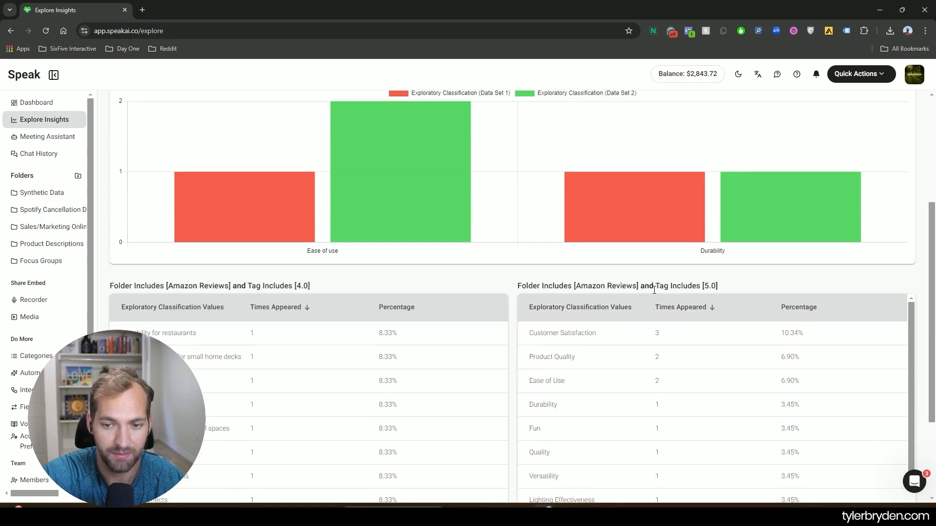
{"action": "double_click", "coordinate": [685, 286]}
{"action": "left_click", "coordinate": [777, 279]}
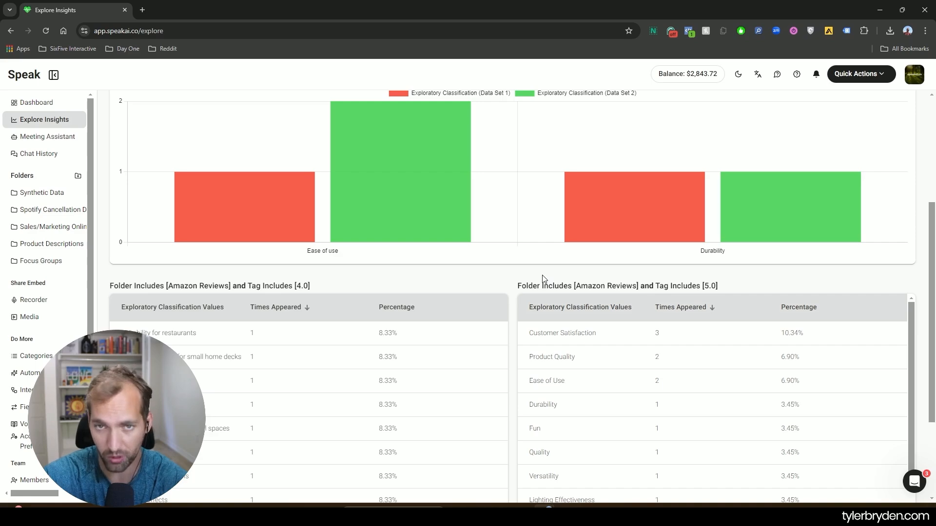
{"action": "scroll", "coordinate": [542, 277], "scroll_direction": "up", "scroll_amount": 4}
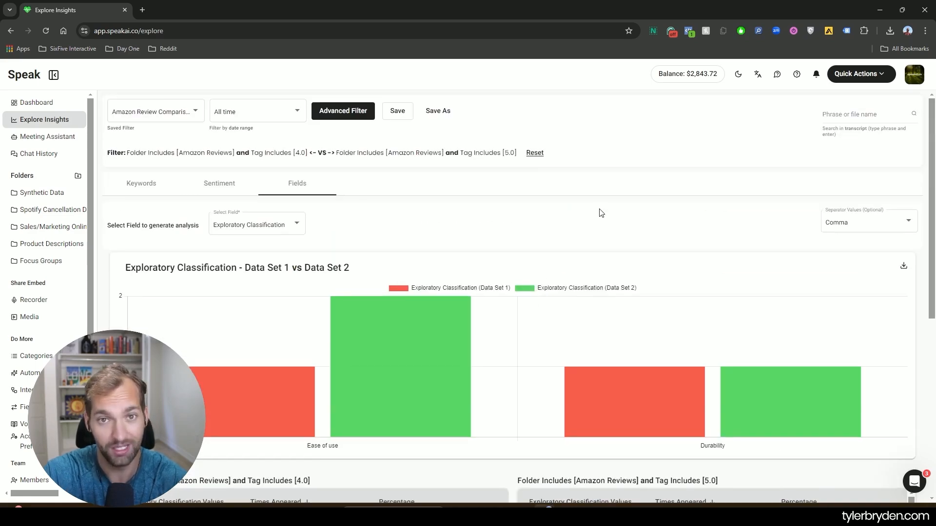